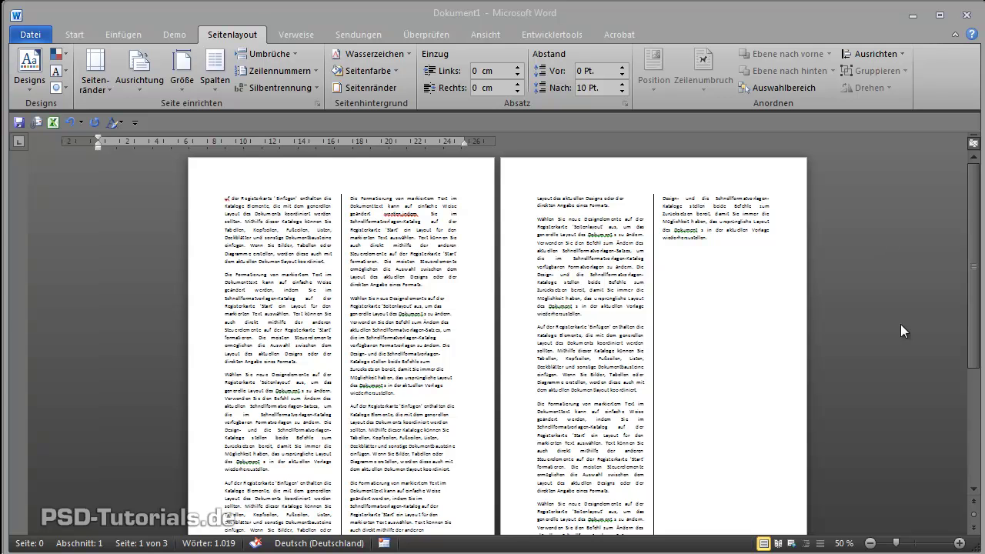
Step: Zoom the two-column document in to 90% and switch to the Ansicht ribbon
left_click(959, 543)
left_click(960, 544)
left_click(960, 543)
left_click(960, 543)
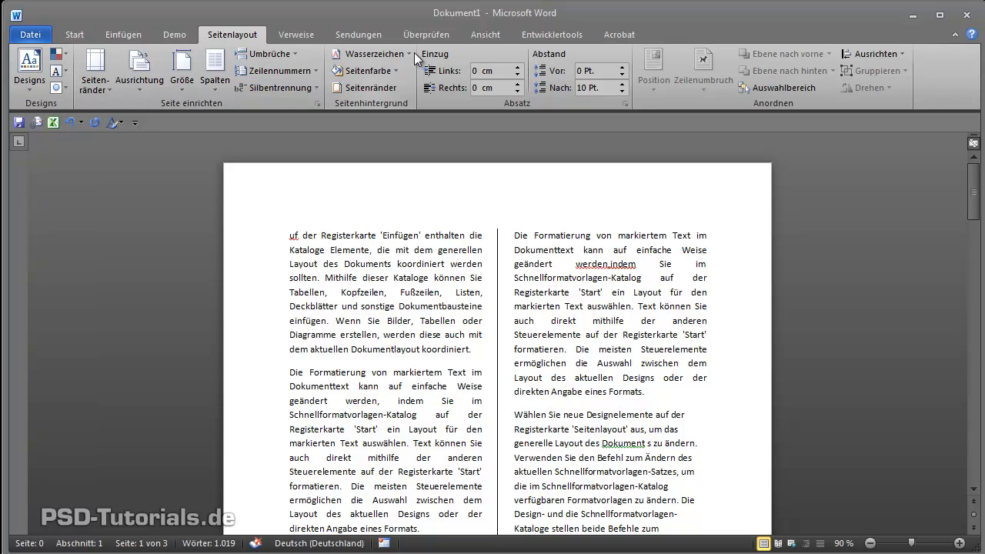
left_click(493, 32)
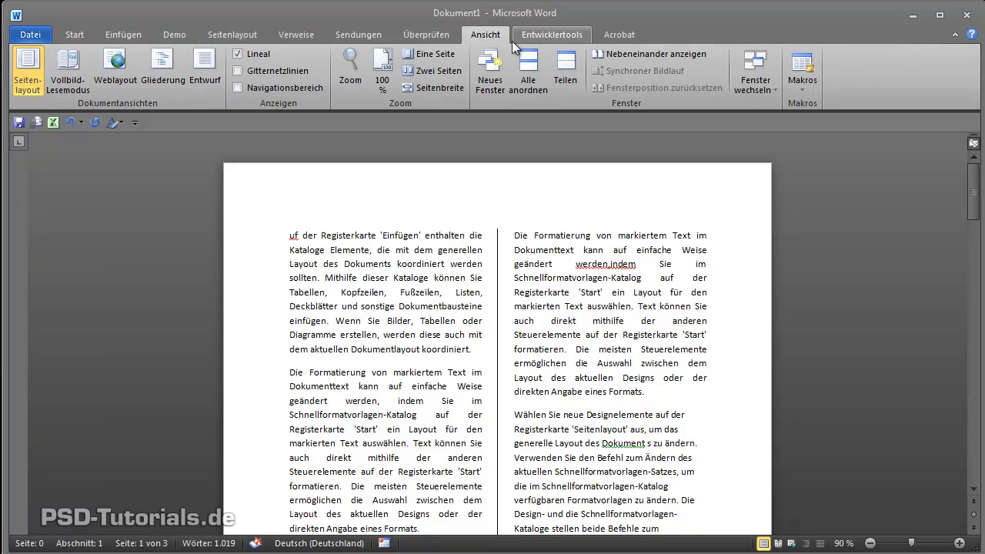
Step: Show the page at 100%, then Seitenbreite, and select the whole first paragraph
left_click(383, 74)
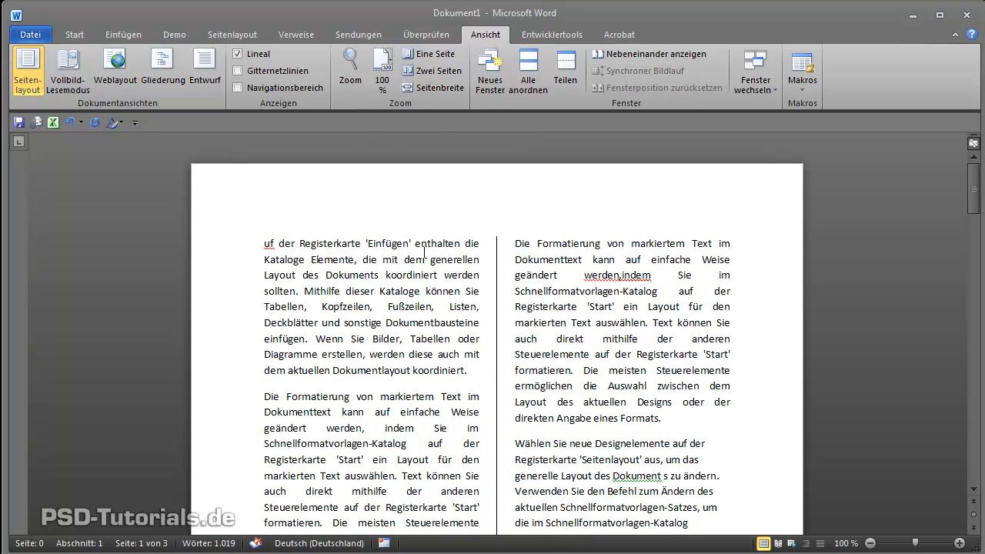
left_click(435, 88)
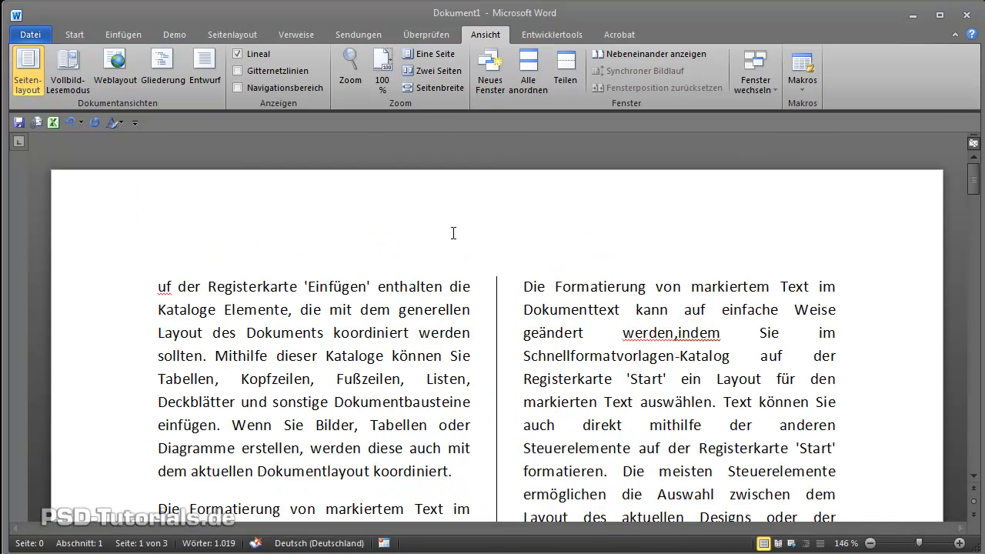
left_click(378, 310)
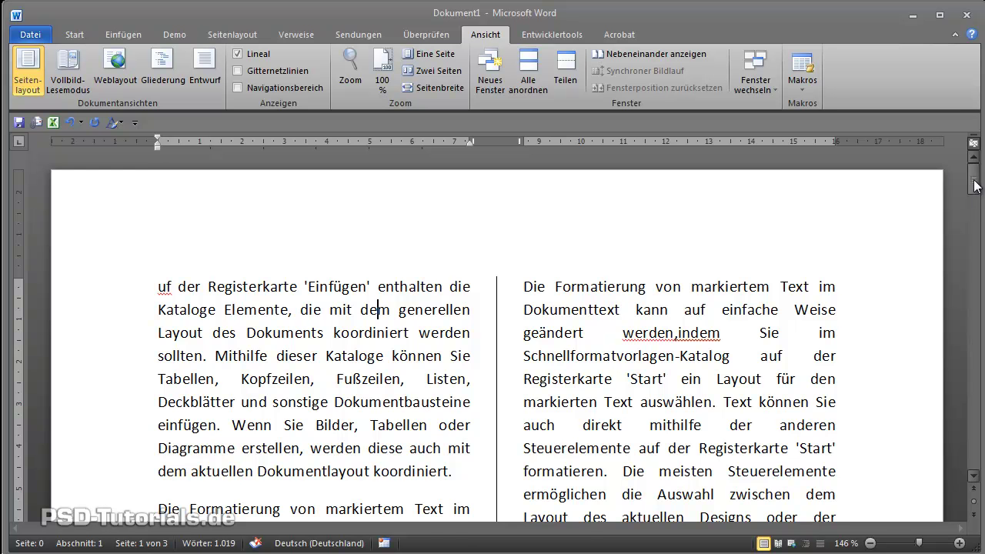
left_click_drag(976, 185, 976, 190)
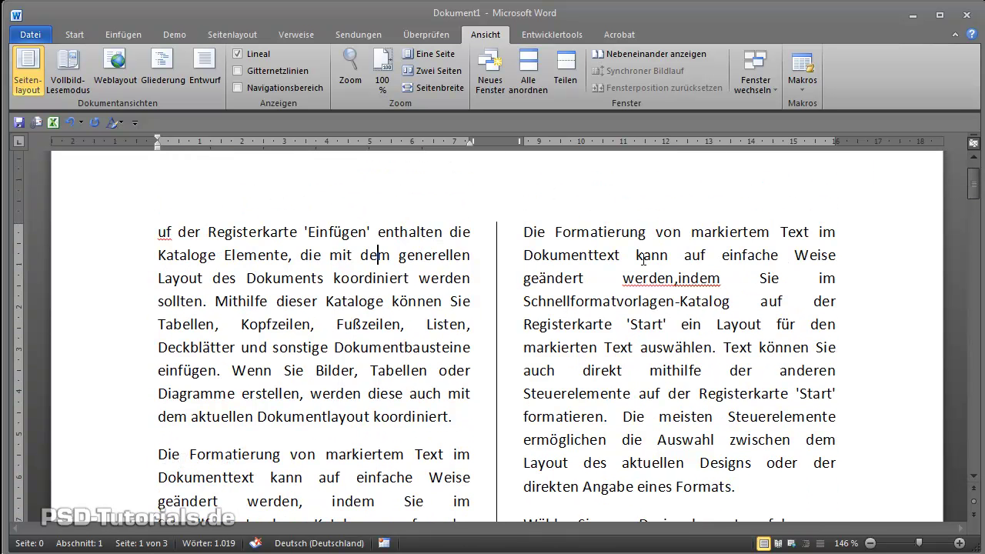
left_click(405, 324)
left_click_drag(454, 416, 158, 229)
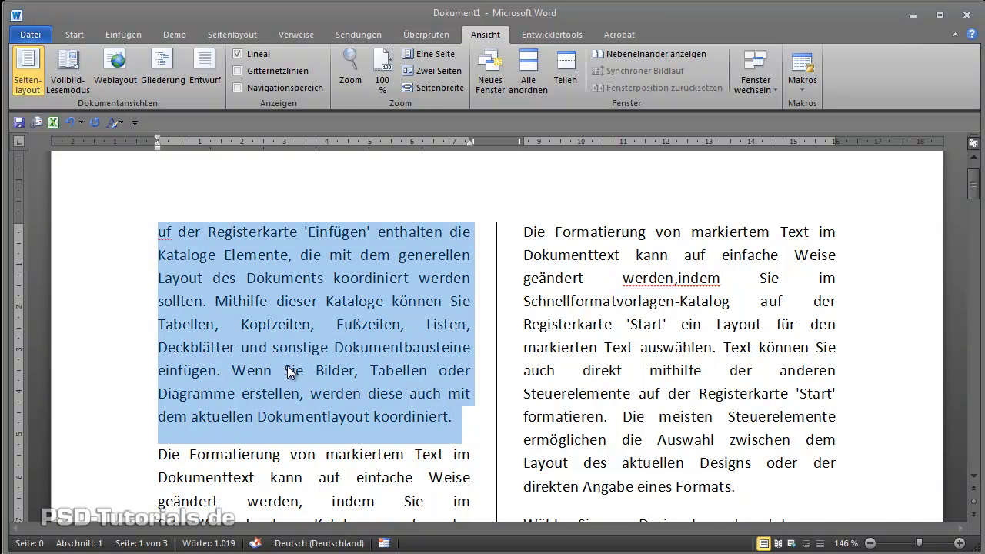
Step: Try left, centred and right alignment on the first paragraph, ending left-aligned
left_click(290, 372)
left_click_drag(455, 417, 139, 241)
left_click(75, 35)
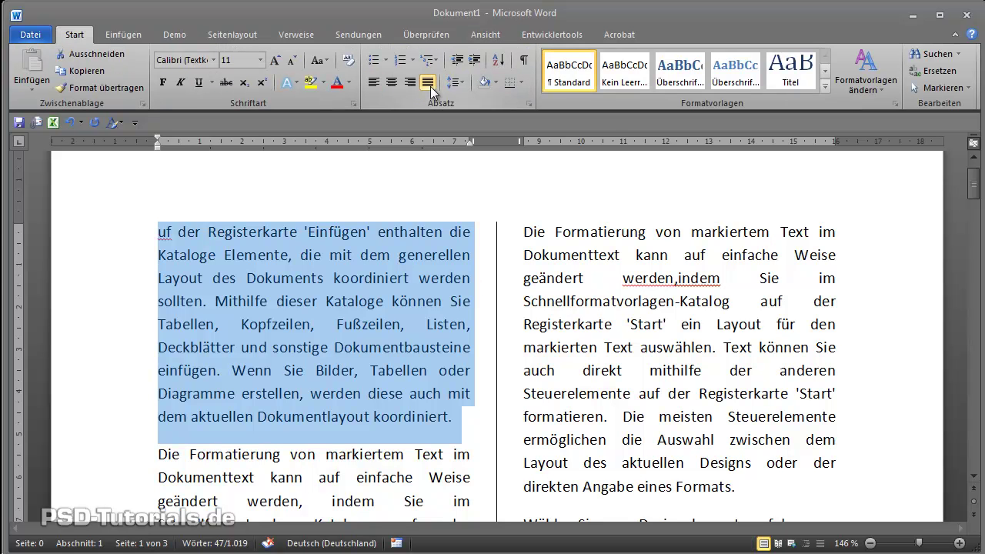
left_click(375, 83)
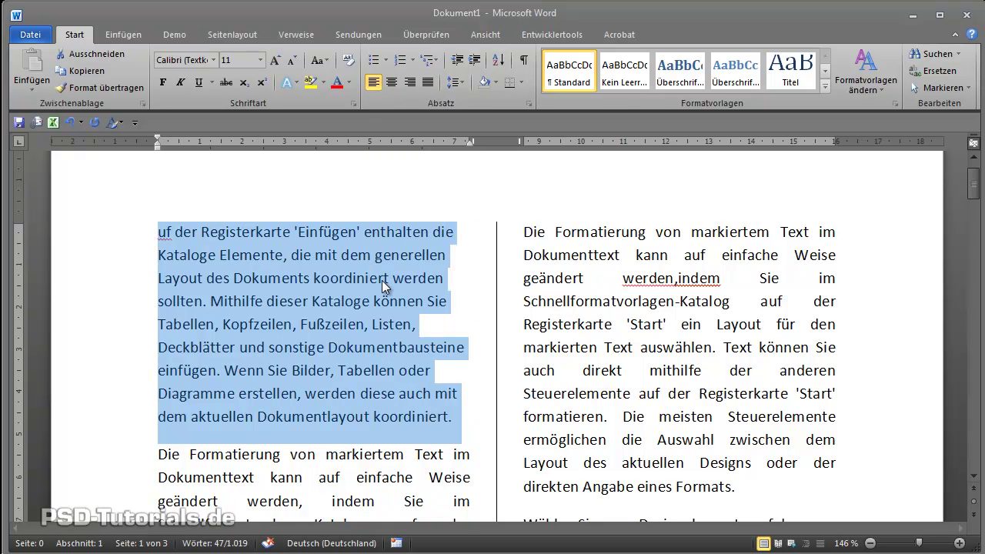
left_click(392, 83)
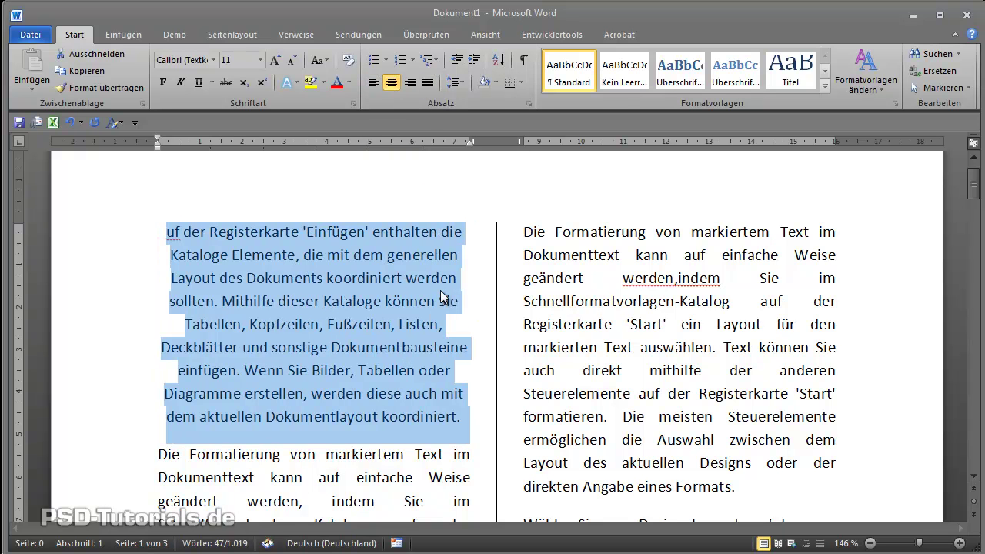
left_click(411, 83)
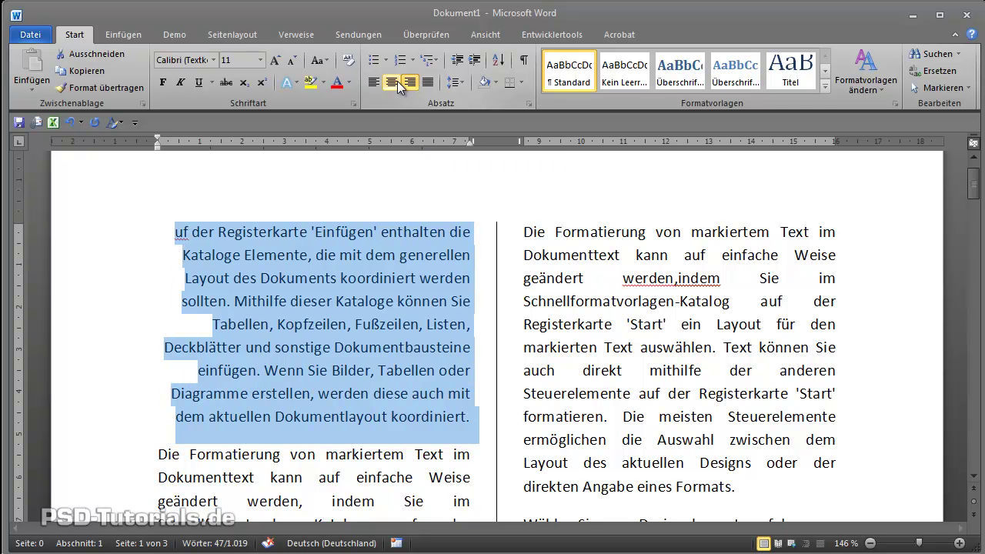
left_click(374, 82)
left_click(344, 321)
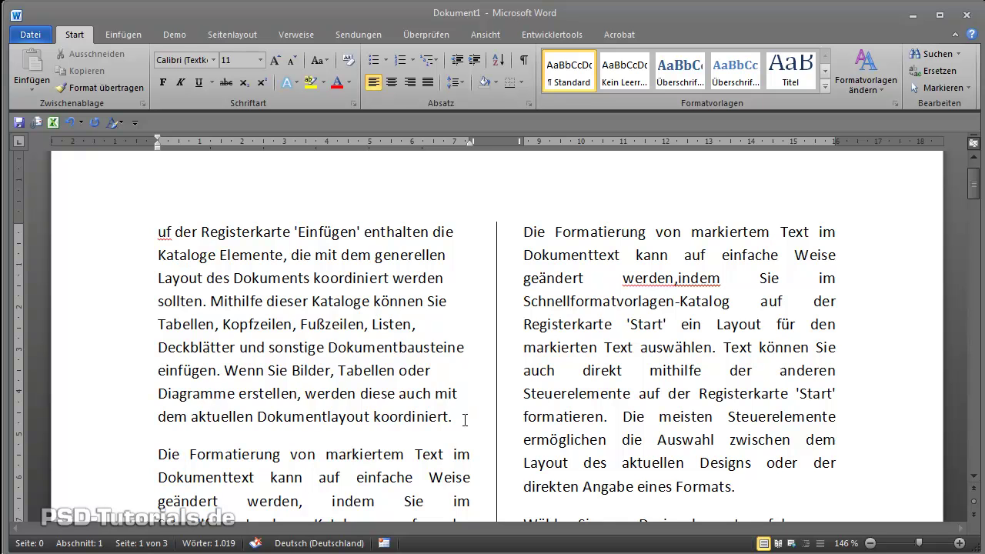
mouse_move(466, 416)
left_mouse_down()
mouse_move(161, 254)
mouse_move(159, 231)
left_mouse_up()
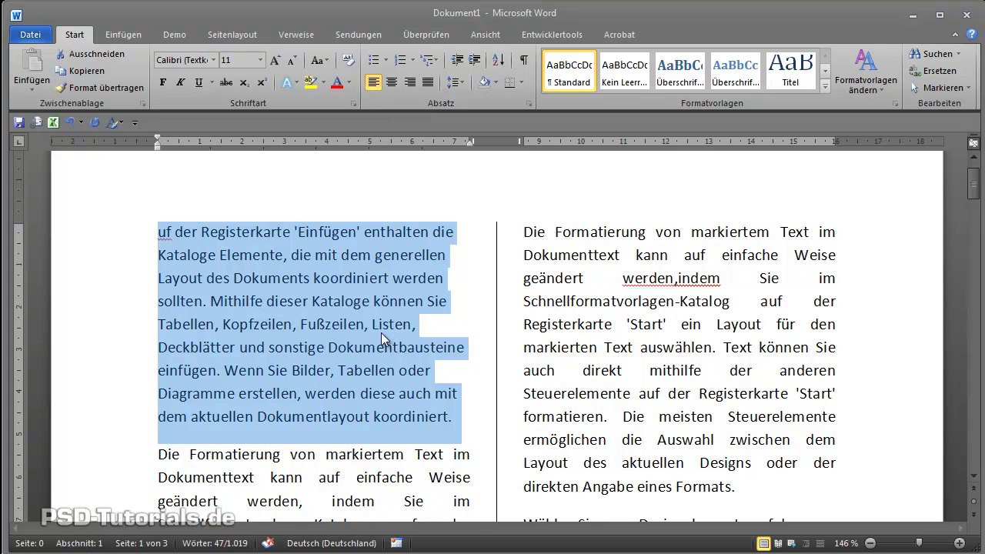
scroll(374, 393, "down", 2)
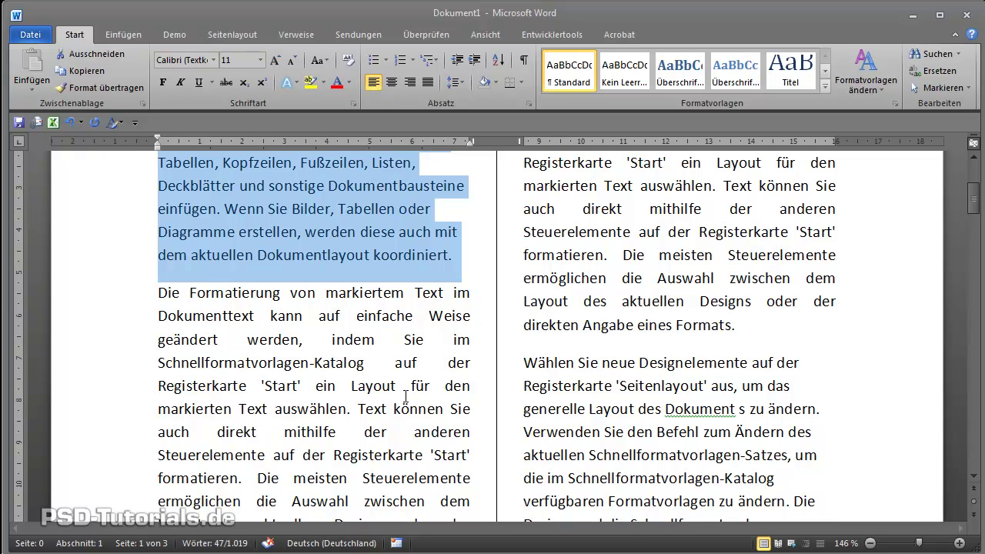
scroll(405, 396, "down", 1)
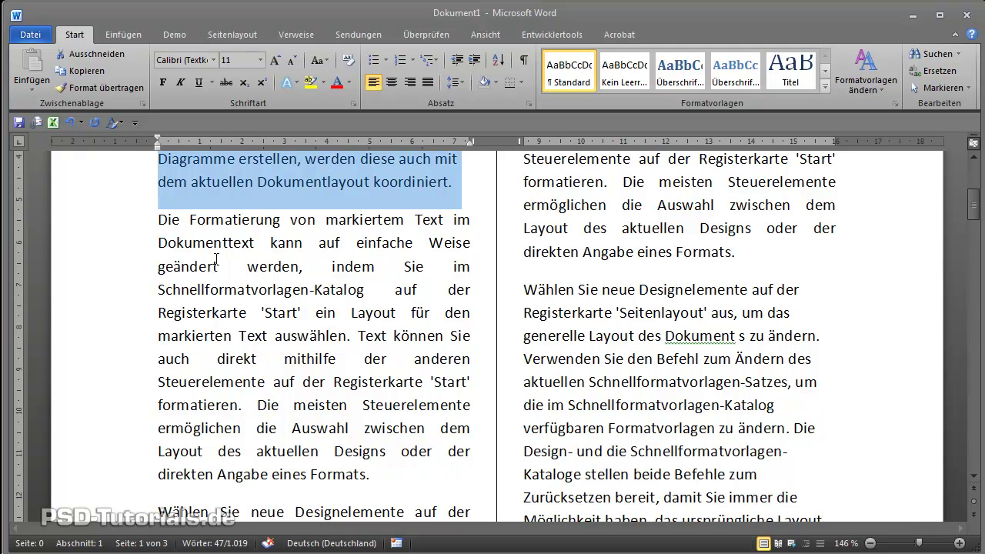
left_click_drag(248, 266, 224, 265)
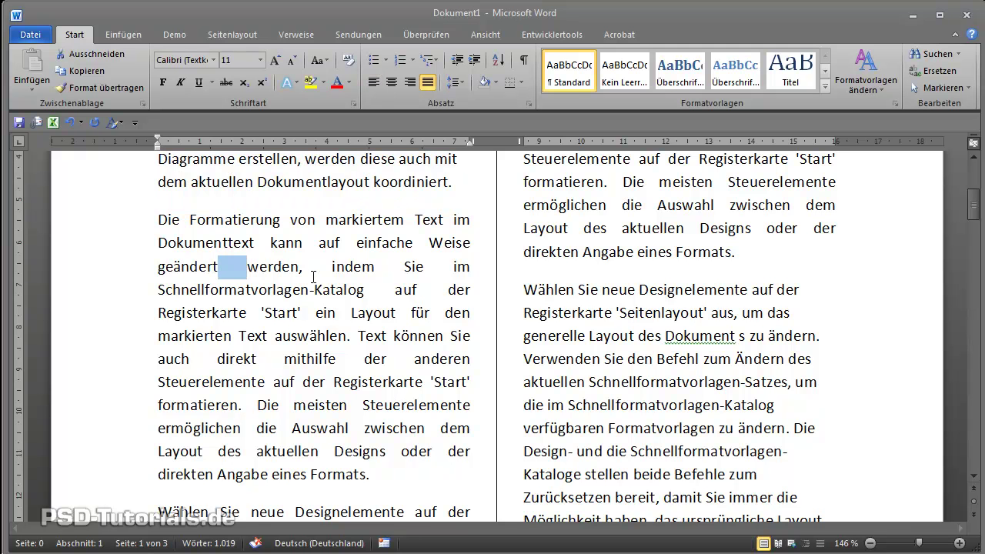
left_click_drag(303, 266, 335, 266)
left_click_drag(405, 266, 307, 266)
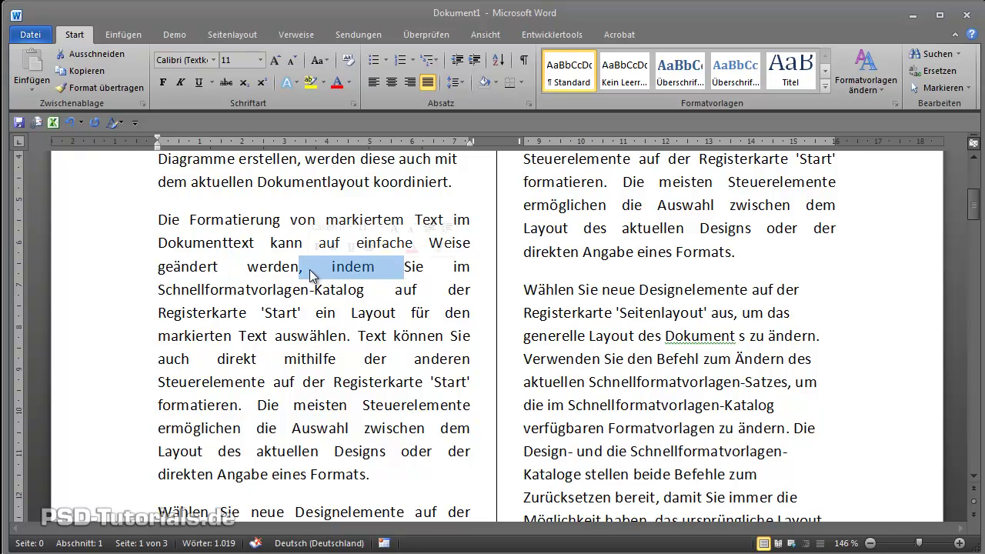
left_click(303, 266)
mouse_move(159, 221)
left_mouse_down()
mouse_move(471, 459)
mouse_move(473, 472)
left_mouse_up()
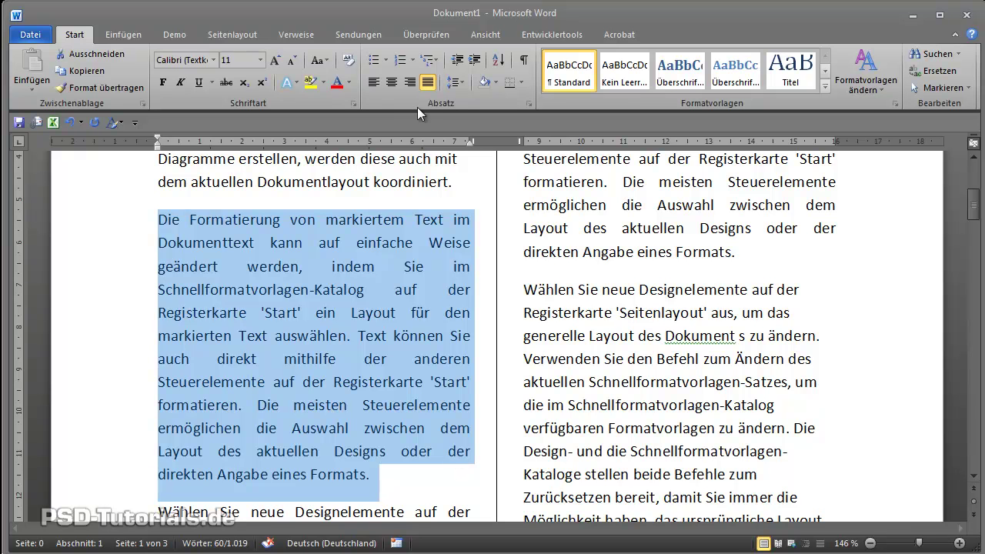
Step: Turn on automatic hyphenation under Seitenlayout > Silbentrennung
left_click(244, 36)
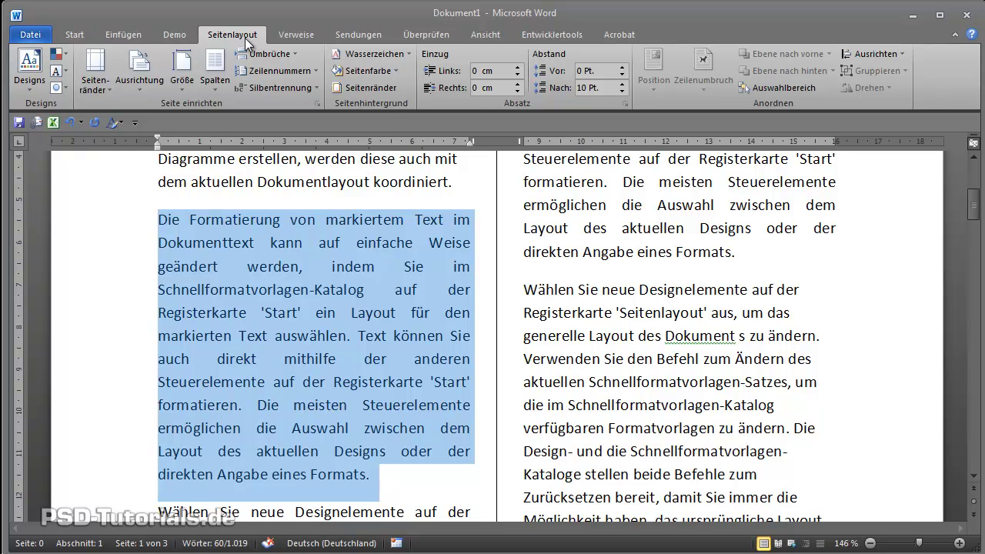
left_click(304, 90)
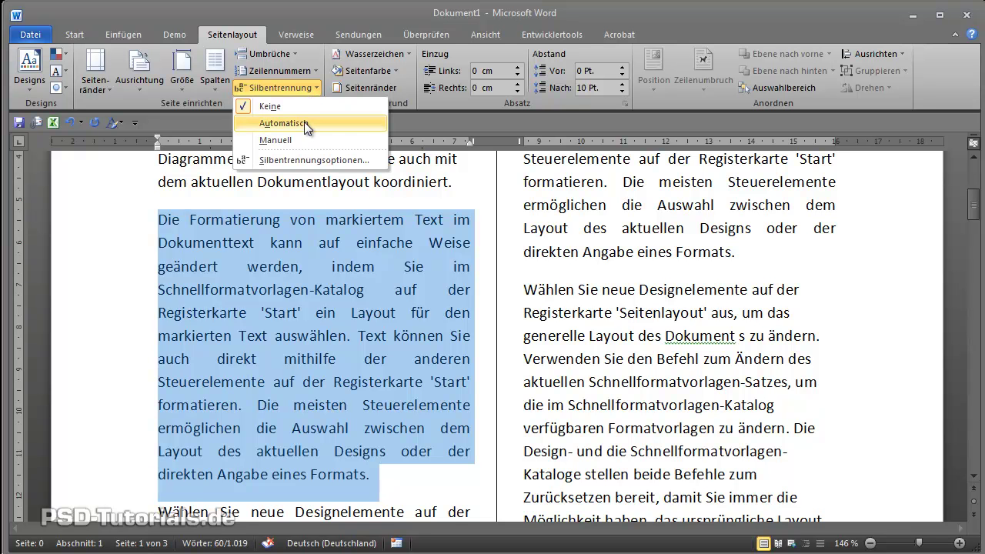
left_click(304, 122)
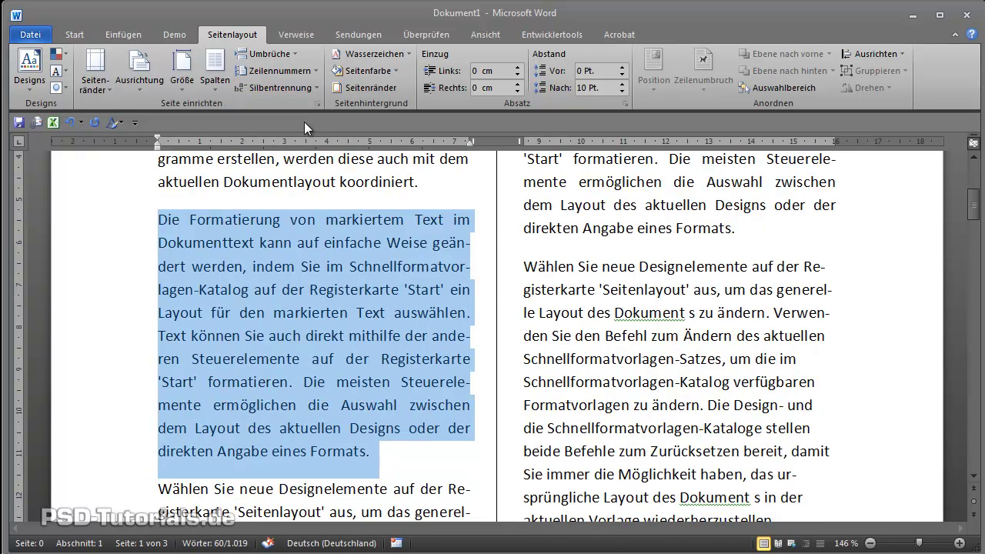
Step: Inspect the reflowed gaps and select the hyphenated second paragraph
left_click(339, 289)
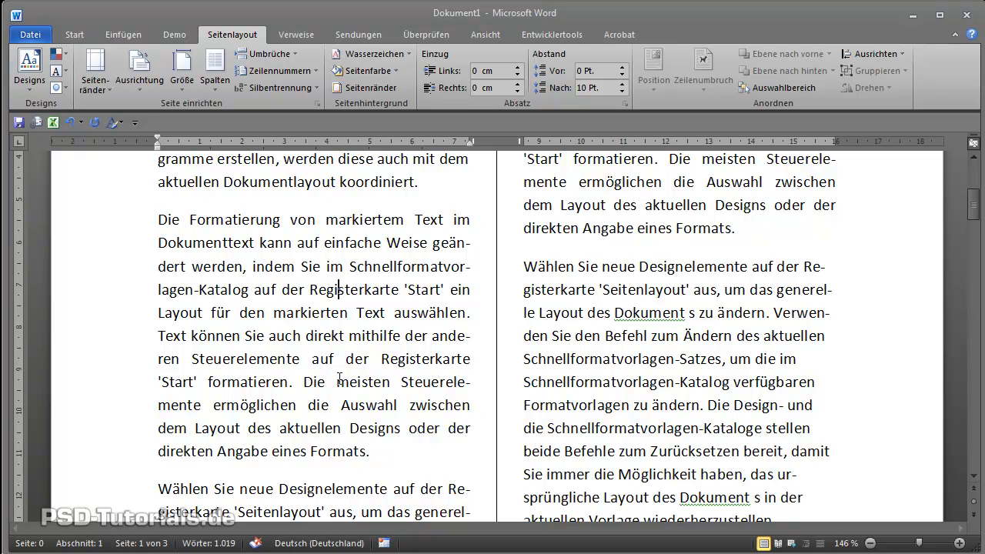
left_click_drag(339, 377, 327, 380)
mouse_move(373, 451)
left_mouse_down()
mouse_move(149, 293)
mouse_move(146, 221)
left_mouse_up()
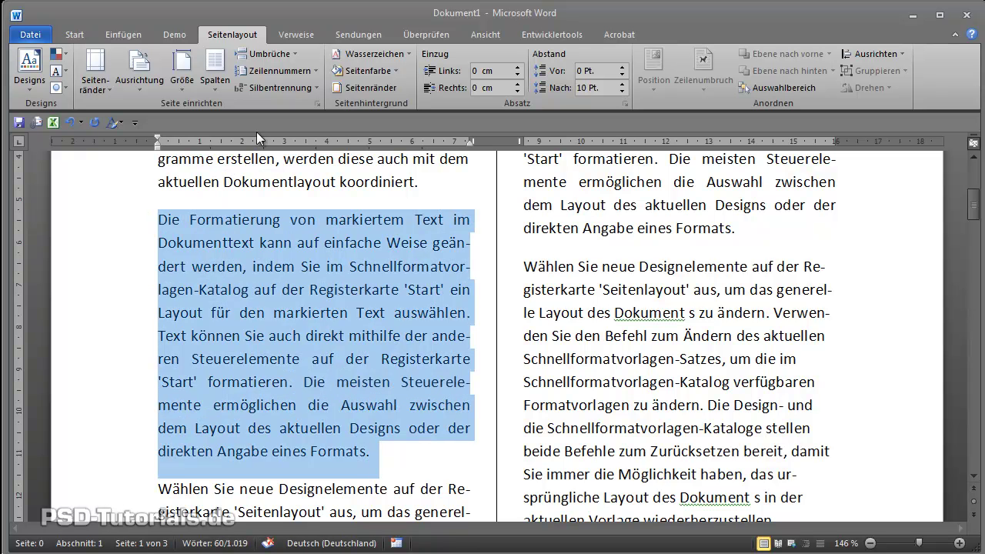
left_click(310, 85)
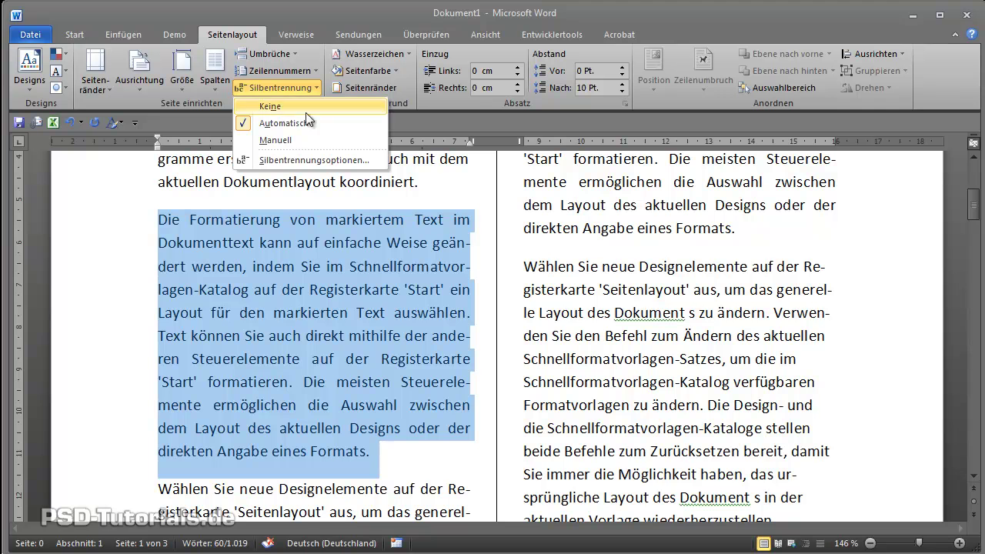
Step: Change the Silbentrennzone from 0,75 cm to 1,0 cm in the hyphenation options and confirm
left_click(309, 161)
left_click_drag(476, 217, 363, 212)
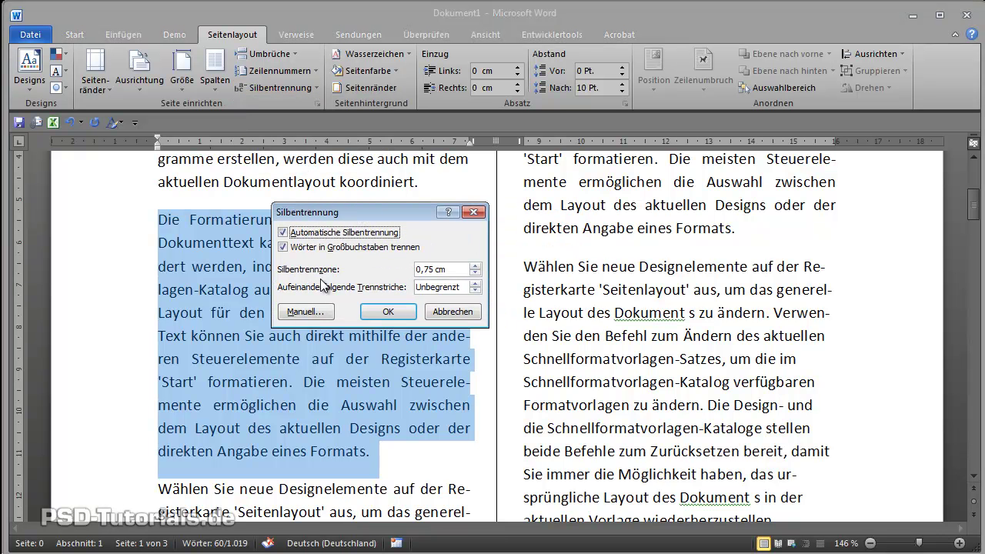
left_click(434, 269)
key("BackSpace")
key("BackSpace")
key("BackSpace")
key("BackSpace")
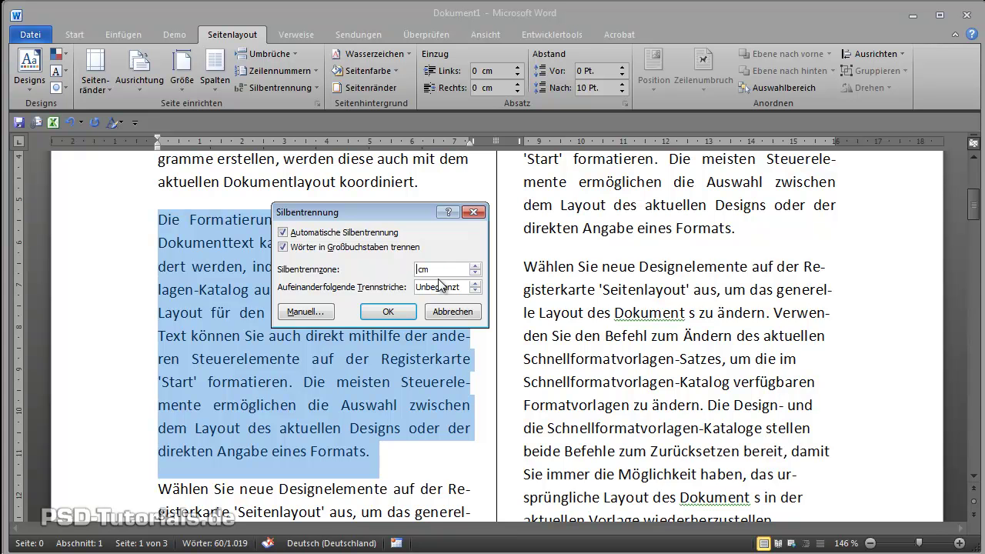
type("1,0")
left_click(396, 311)
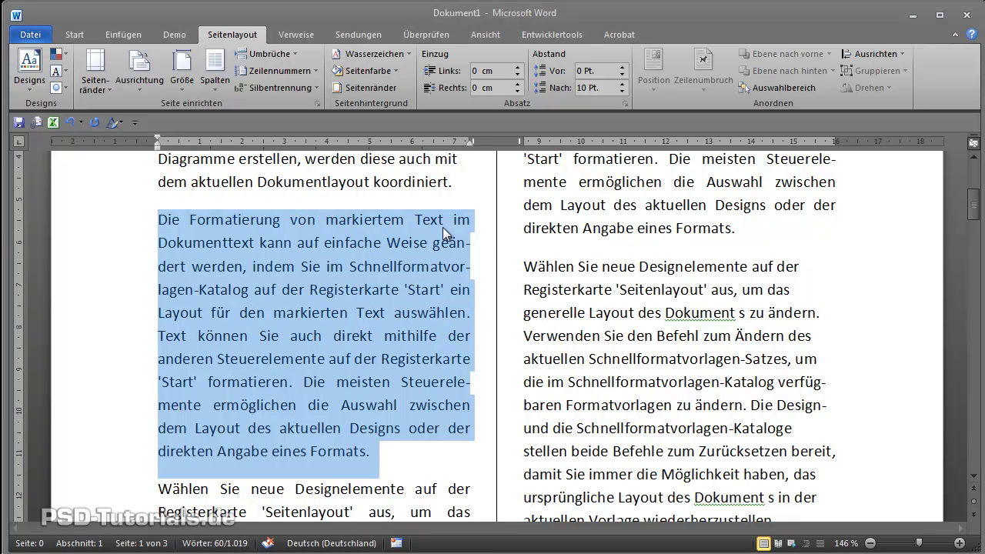
Step: Zoom out to 100% so the full width of the two-column page shows
left_click(464, 422)
left_click(613, 317)
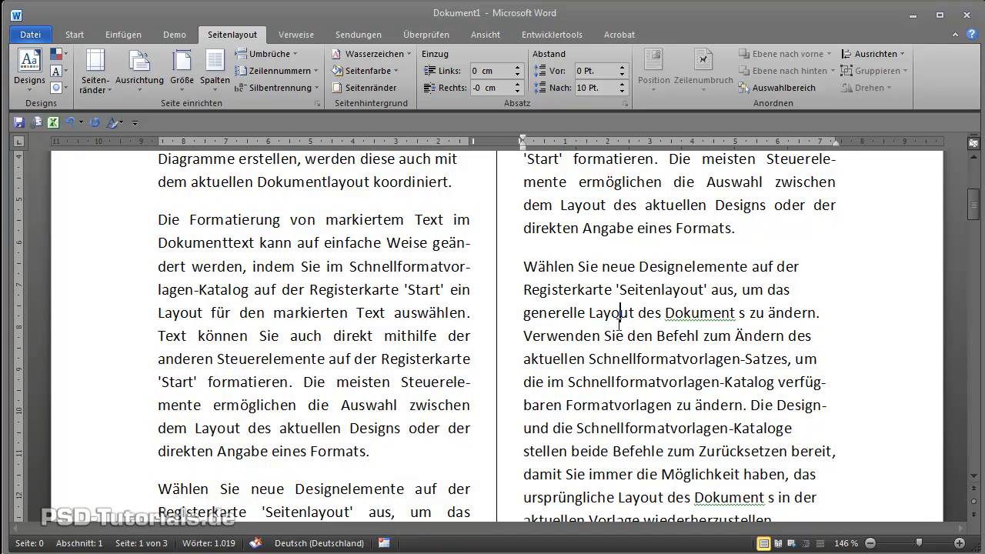
left_click(870, 543)
left_click(870, 543)
left_click(870, 543)
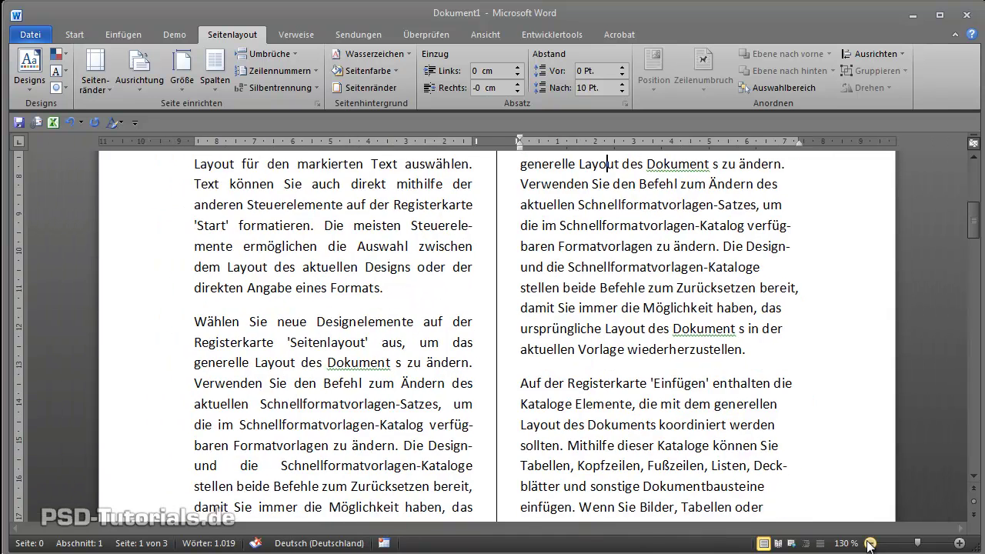
left_click(870, 544)
left_click(870, 543)
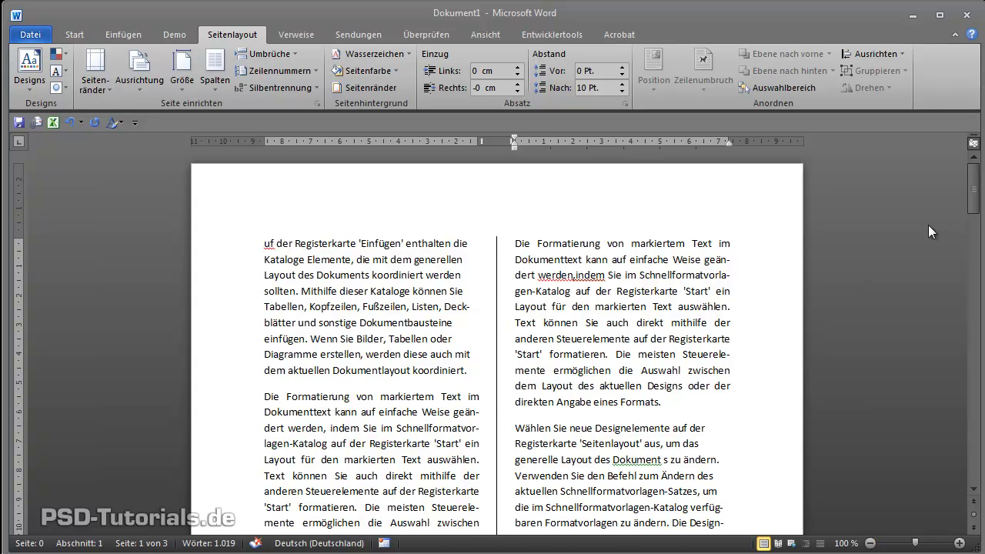
left_click_drag(974, 186, 973, 205)
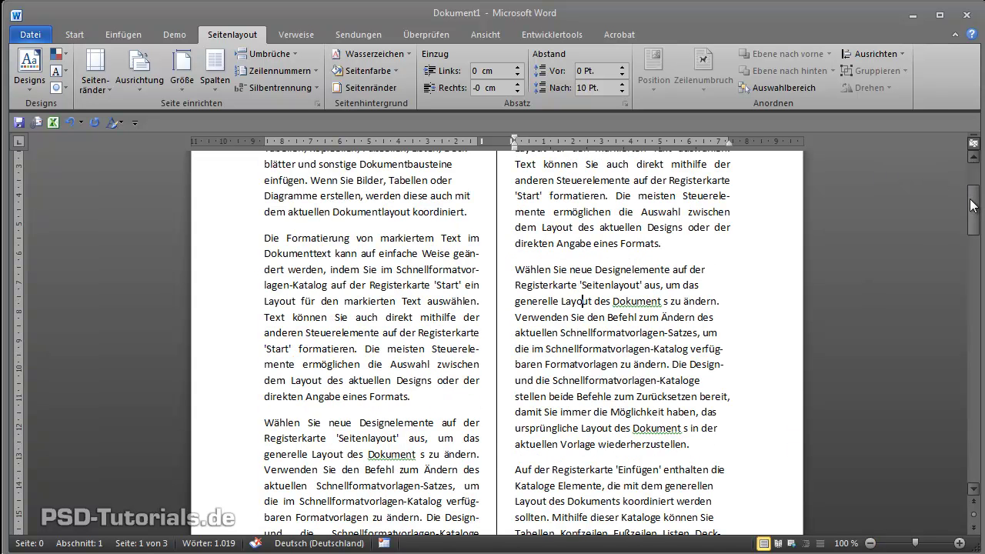
Step: Scroll through both columns and bring up the Silbentrennung choices
left_click(444, 332)
scroll(444, 331, "up", 2)
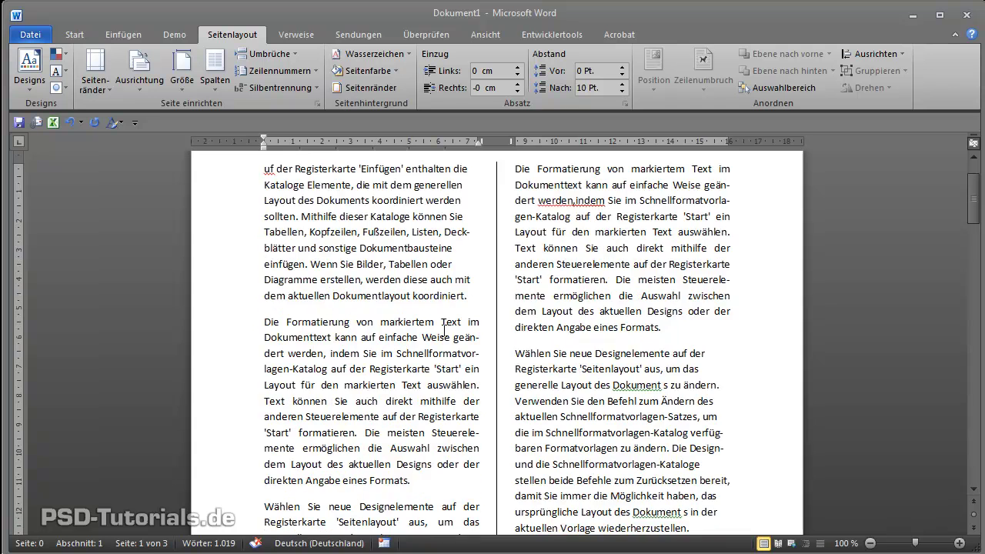
scroll(446, 338, "down", 4)
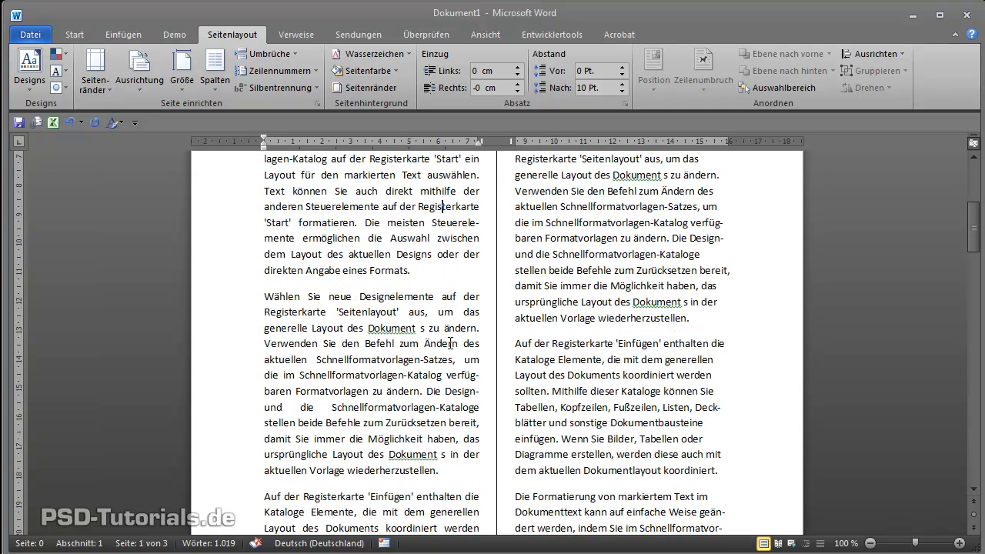
scroll(450, 343, "down", 3)
scroll(450, 343, "down", 3)
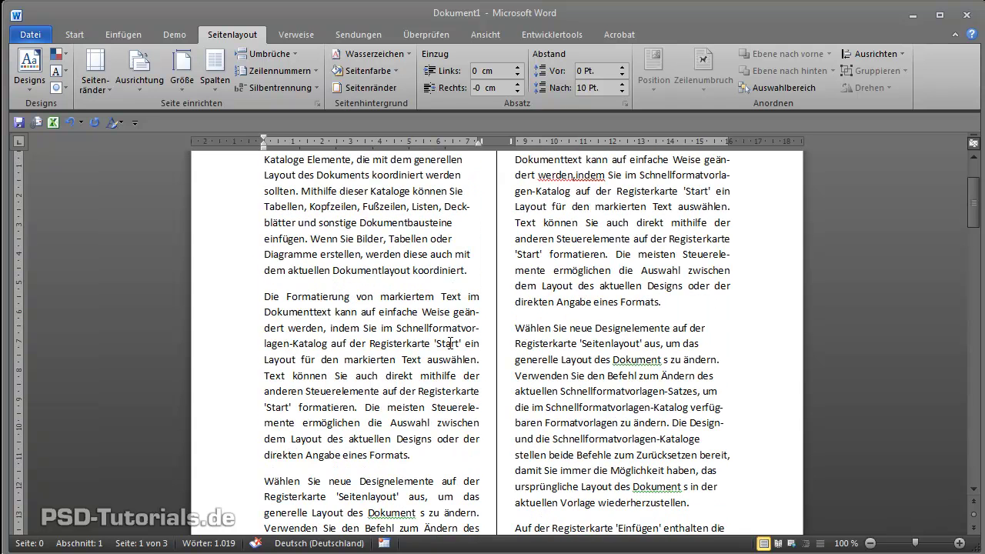
left_click(307, 90)
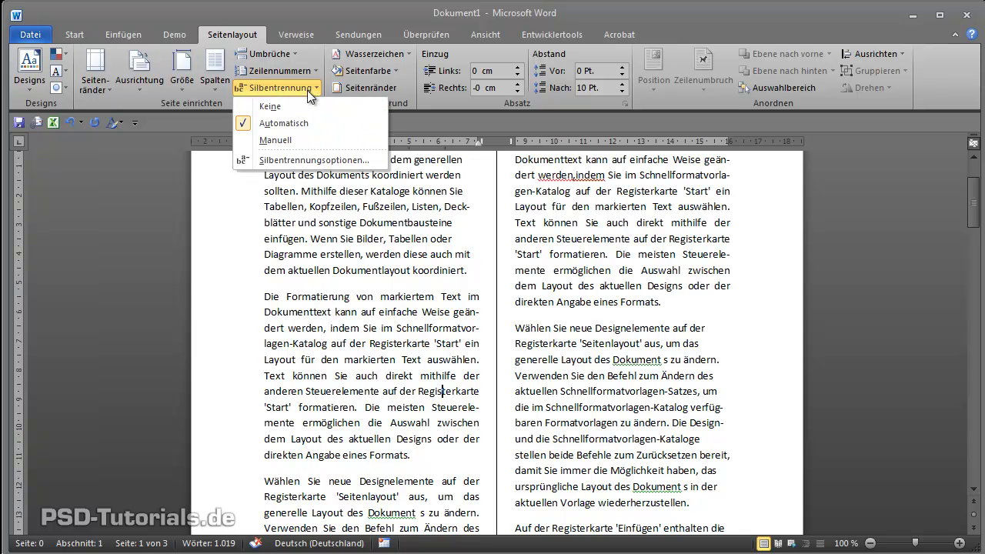
Step: Review the manual hyphenation proposal ge-än-dert and cancel, leaving the text unchanged
left_click(296, 160)
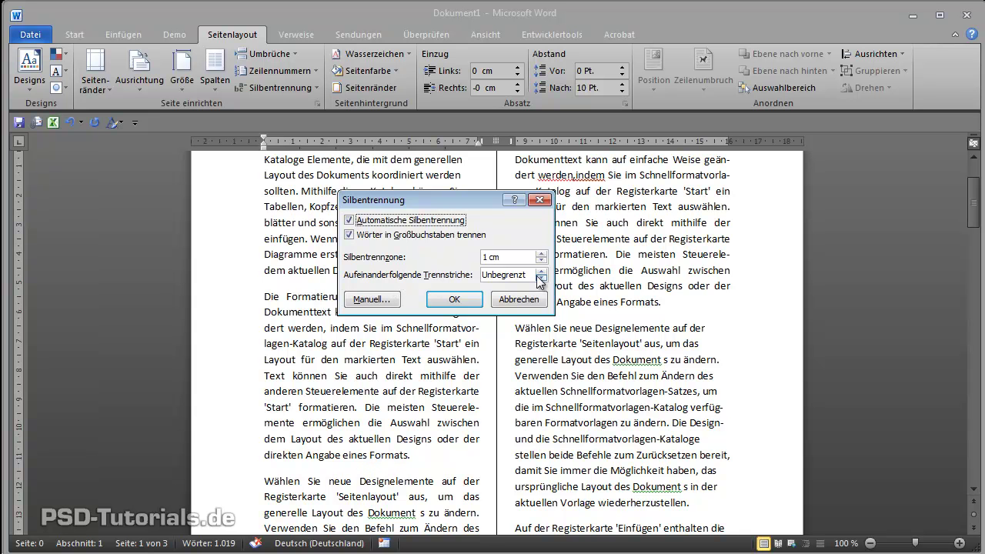
left_click(377, 299)
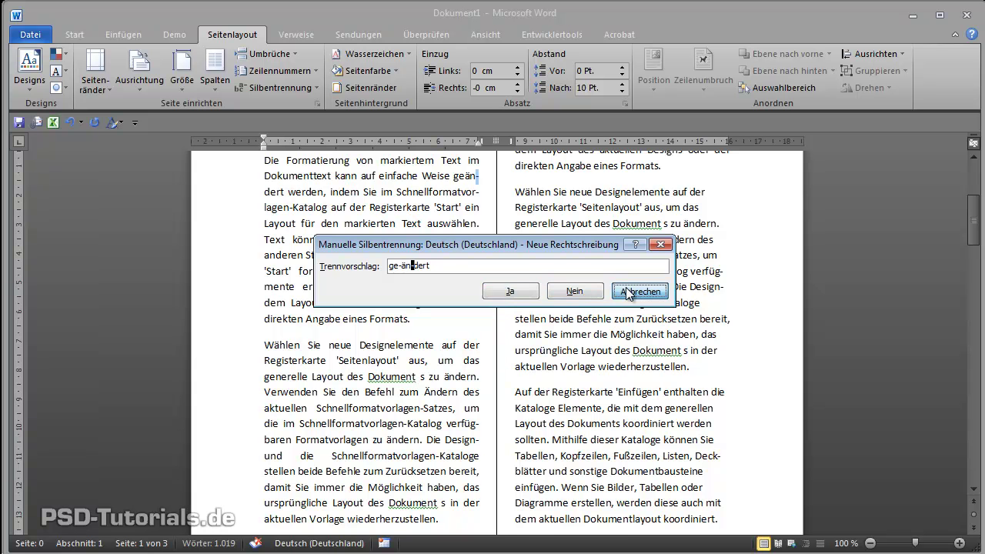
left_click(625, 288)
Step: Insert a space between 'werden,' and 'indem' in the left column
scroll(388, 302, "up", 4)
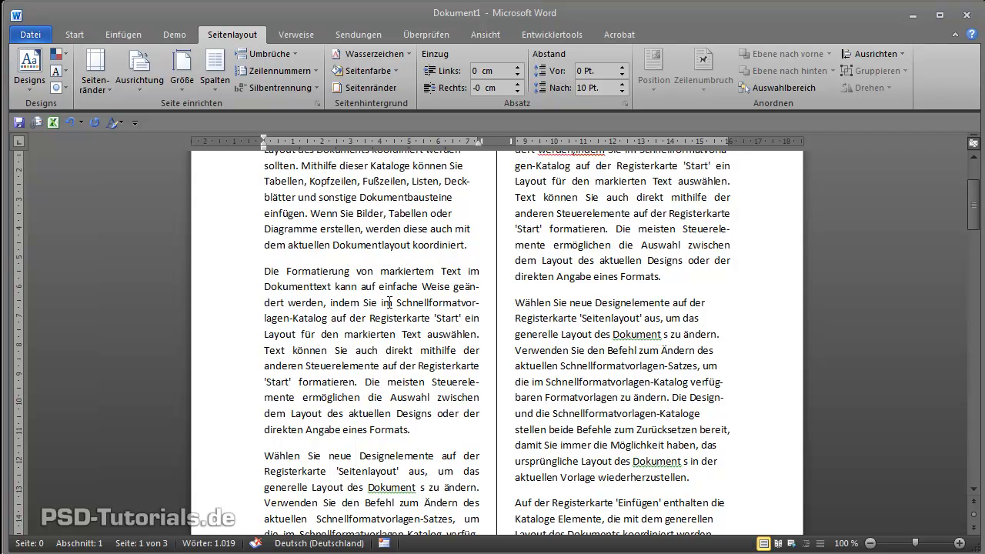
scroll(392, 300, "up", 1)
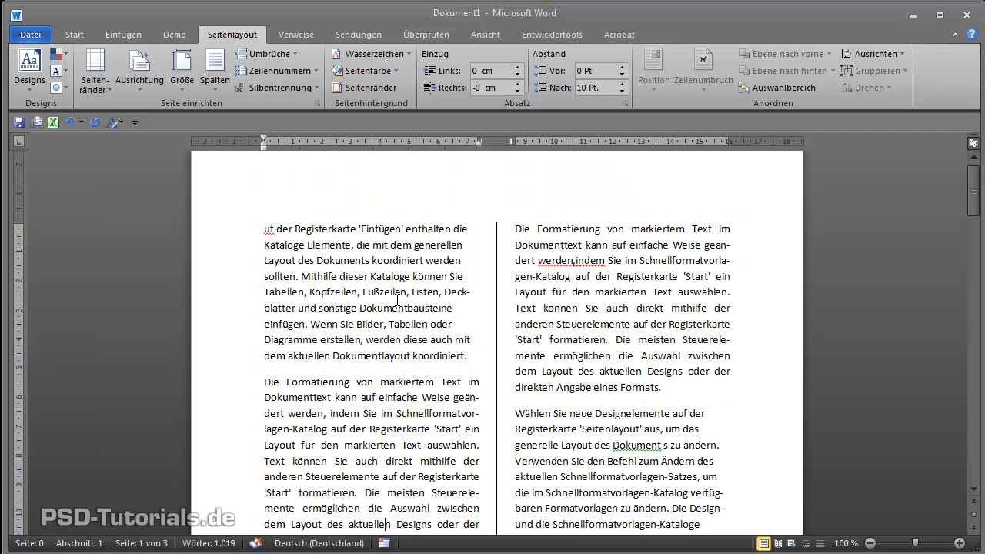
left_click(577, 260)
scroll(628, 335, "down", 4)
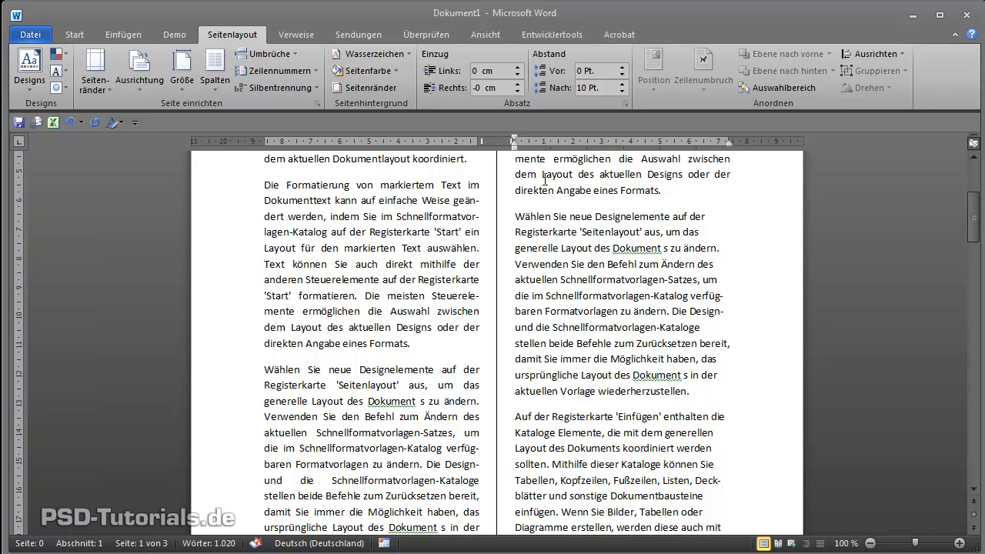
Step: Reconfirm Automatische Silbentrennung in the Silbentrennungsoptionen with OK
left_click(300, 88)
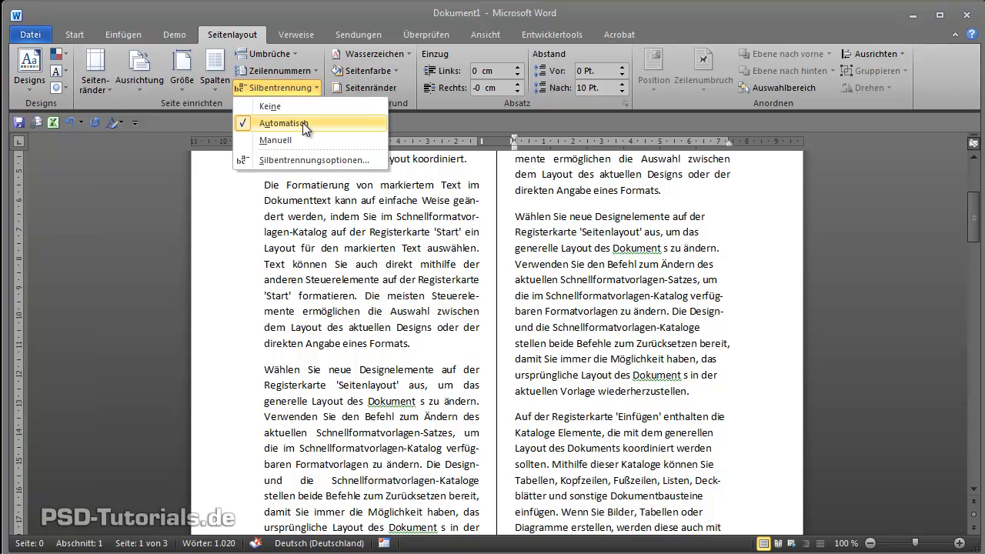
left_click(318, 160)
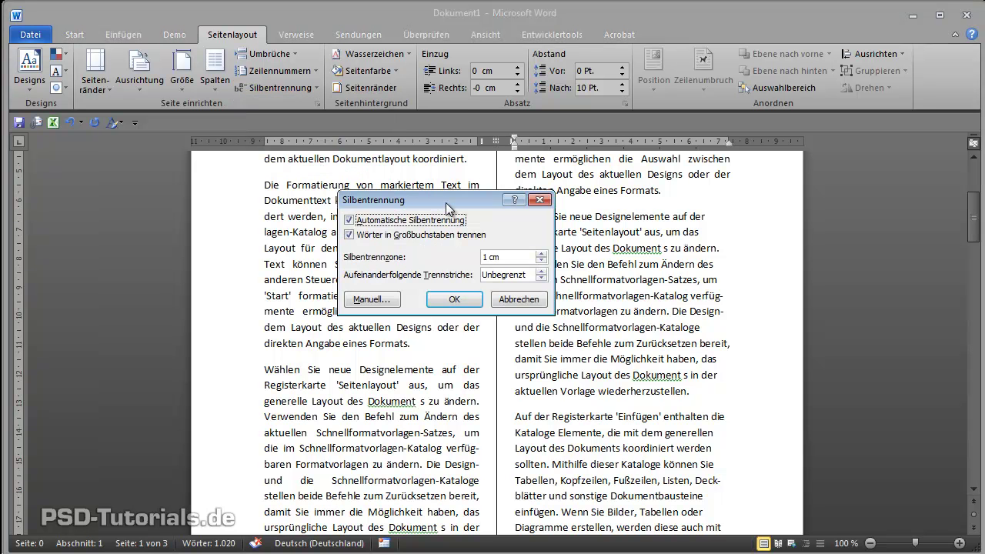
left_click_drag(445, 202, 430, 204)
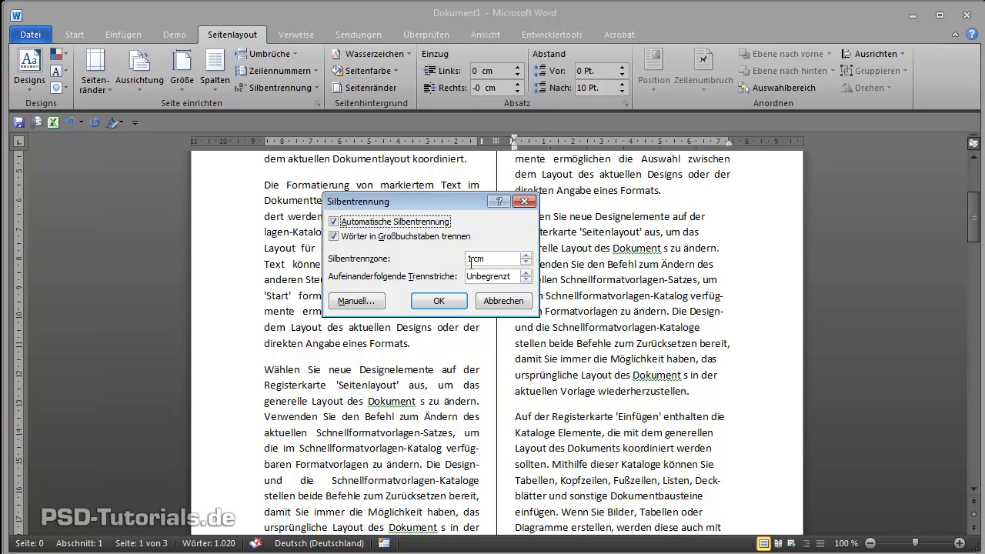
left_click(450, 304)
Step: Scroll to the end of the column on page 2 and select the widely spaced paragraph
scroll(423, 289, "down", 5)
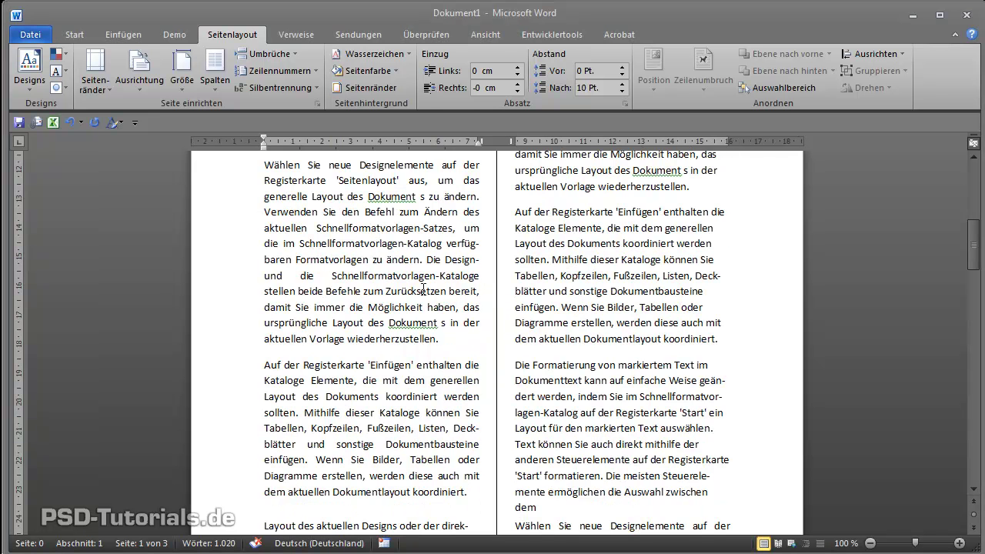
scroll(423, 289, "down", 5)
scroll(423, 289, "down", 5)
scroll(423, 289, "down", 5)
scroll(423, 288, "down", 7)
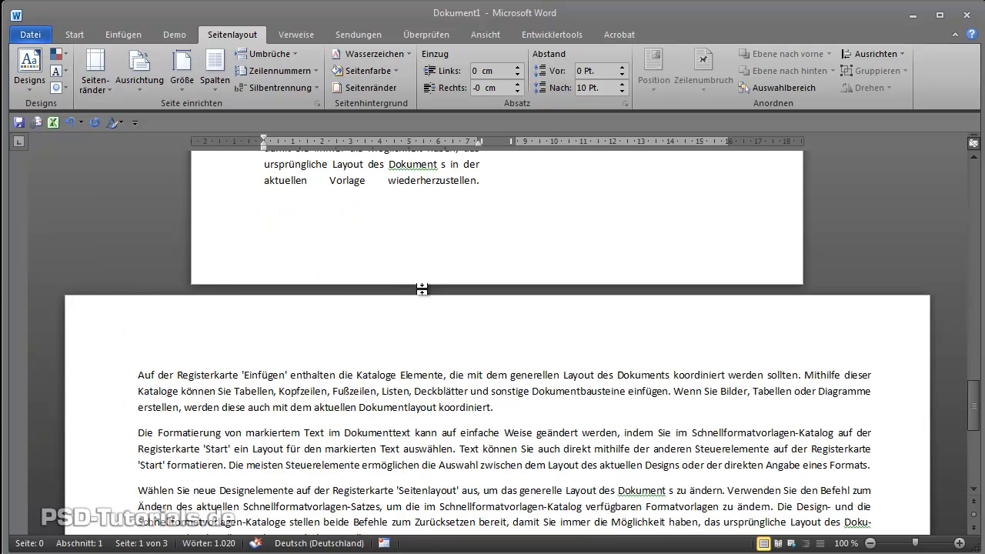
scroll(423, 288, "down", 4)
mouse_move(522, 257)
left_mouse_down()
mouse_move(251, 237)
mouse_move(143, 203)
left_mouse_up()
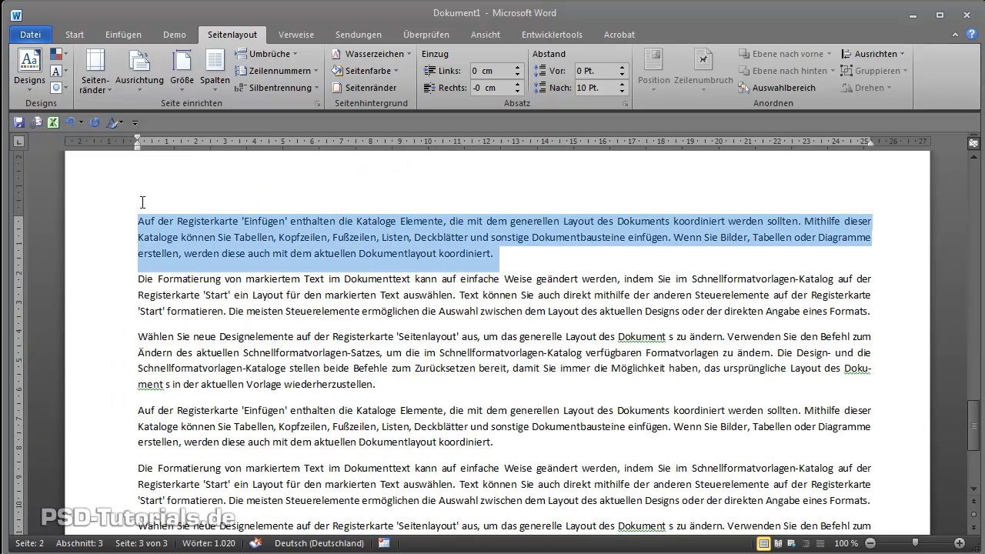
key("F4")
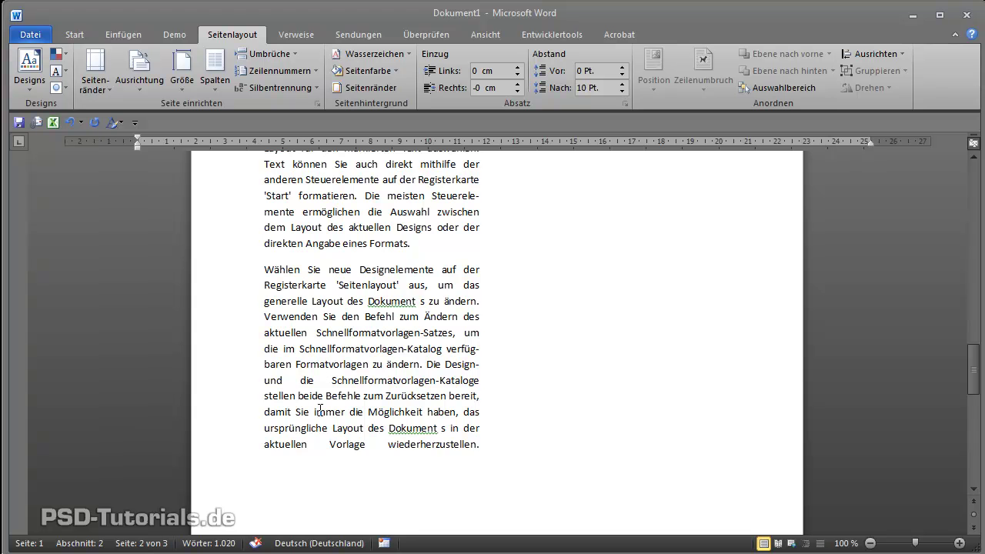
Step: Check the last paragraph, then select the entire document with Ctrl+A
mouse_move(490, 446)
left_mouse_down()
mouse_move(266, 257)
mouse_move(493, 442)
left_mouse_up()
left_click(274, 274)
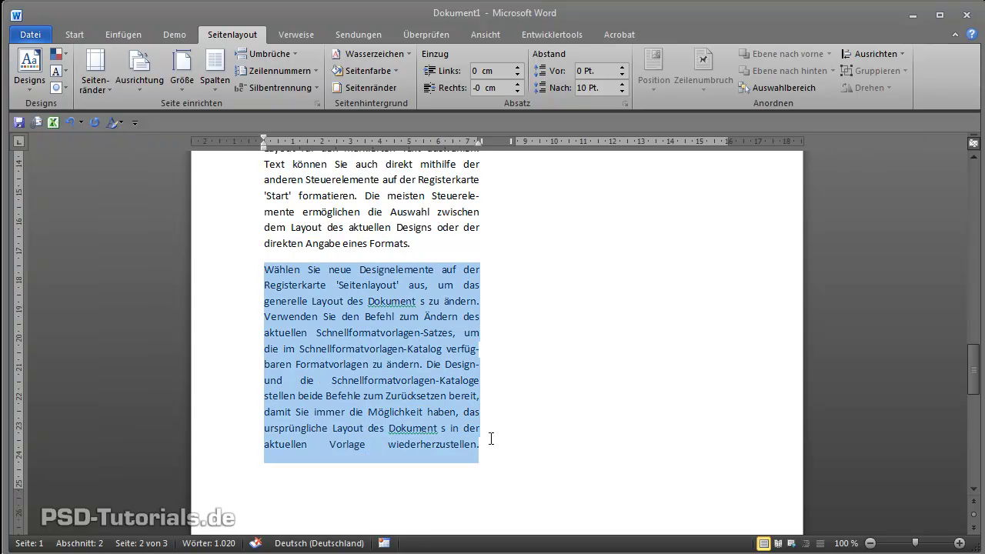
left_click(446, 398)
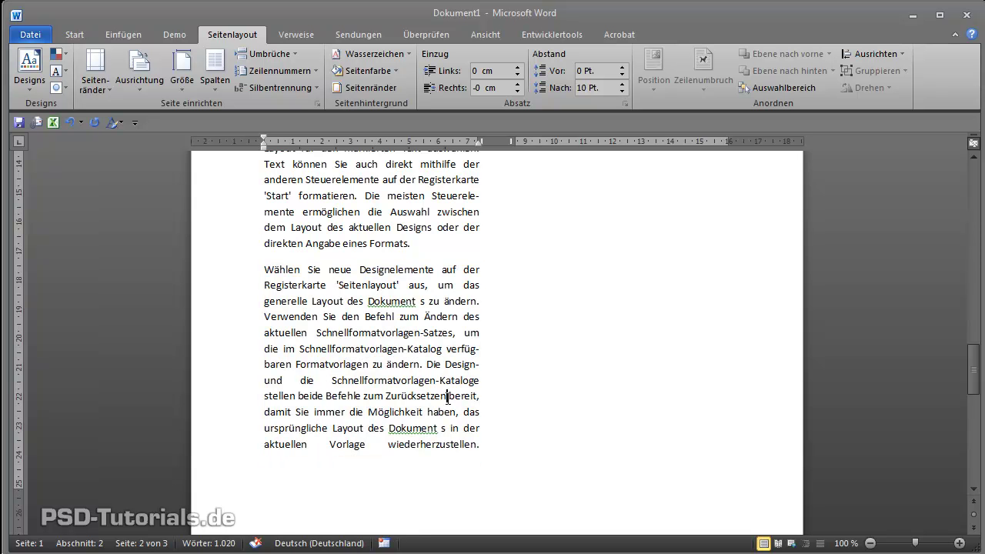
key("ctrl+a")
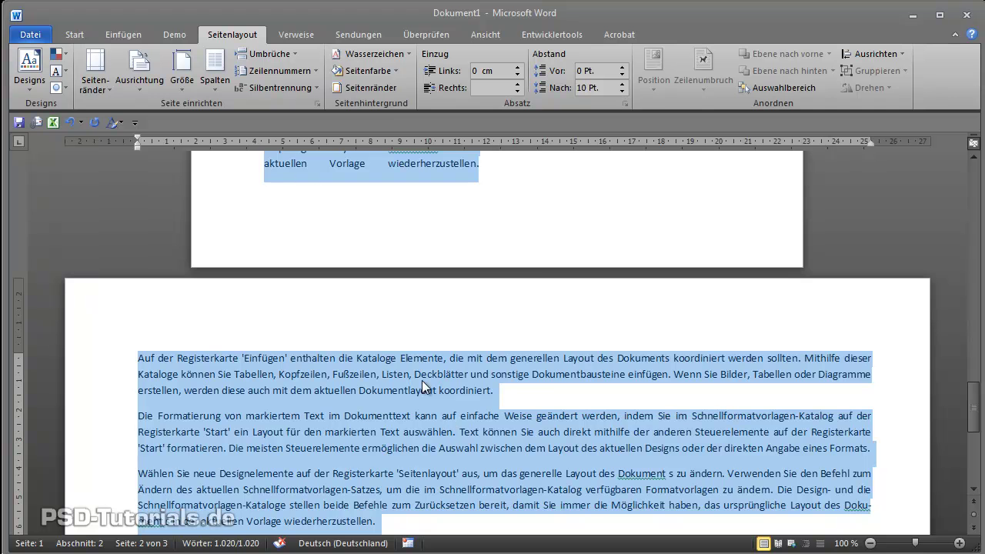
Step: Apply automatic hyphenation to the entire document and confirm its 1 cm zone settings
left_click(289, 89)
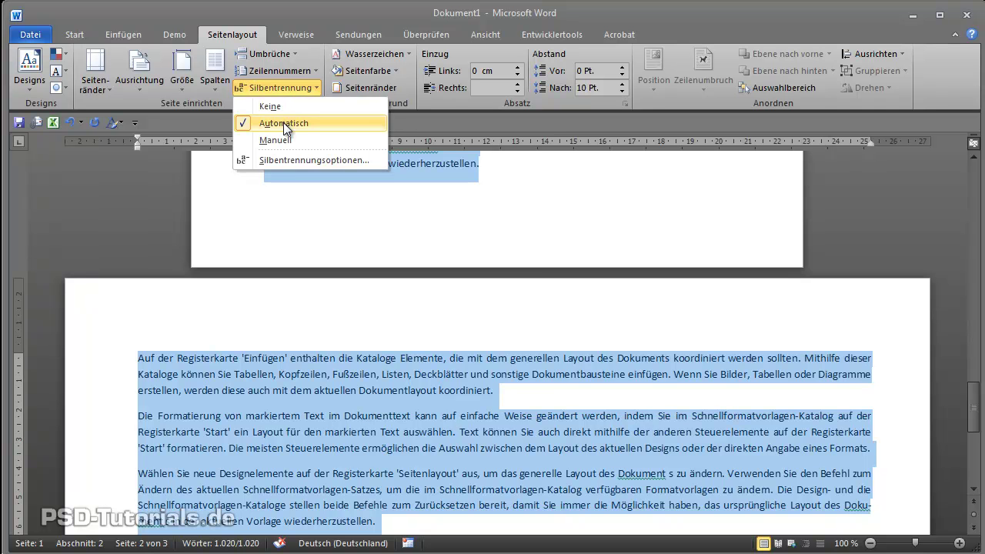
left_click(284, 123)
left_click(283, 90)
left_click(289, 160)
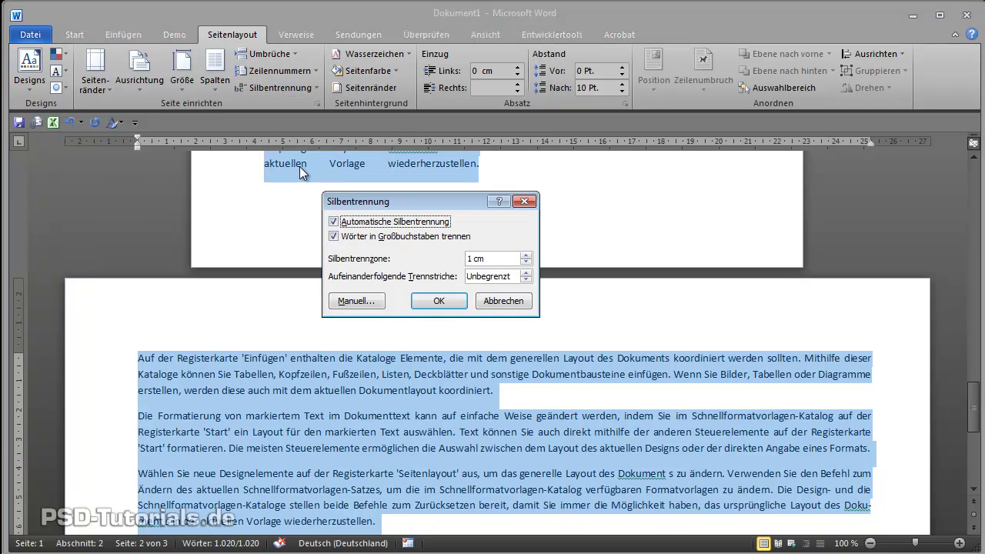
left_click(439, 300)
left_click(397, 211)
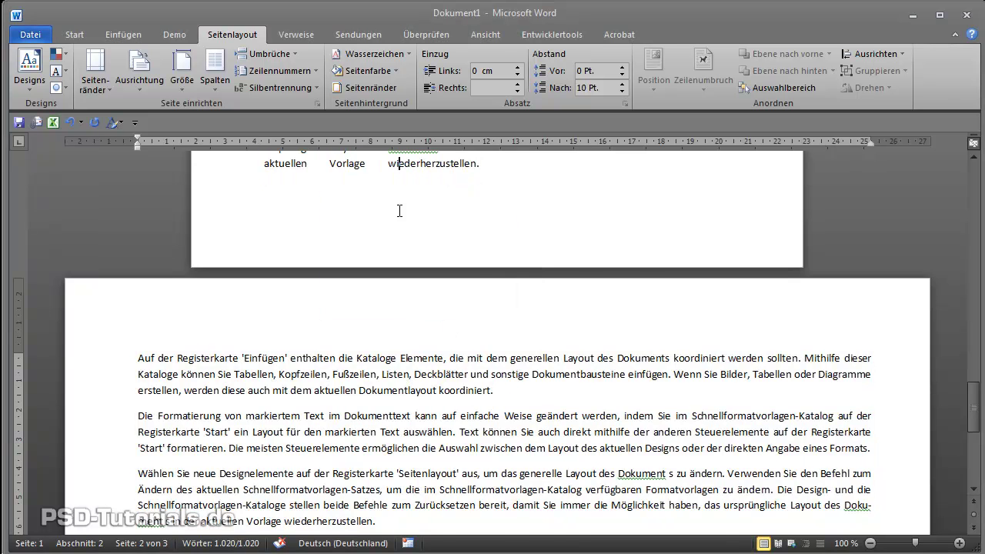
scroll(400, 208, "up", 4)
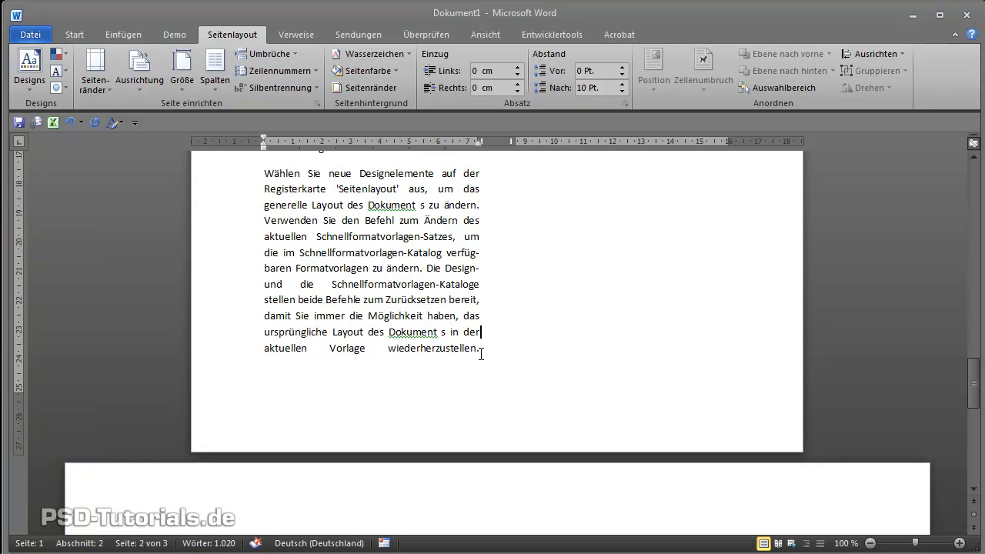
Step: Try selecting the stretched last line 'aktuellen Vorlage wiederherzustellen.' on page 2
left_click_drag(481, 354, 394, 353)
left_click(465, 349)
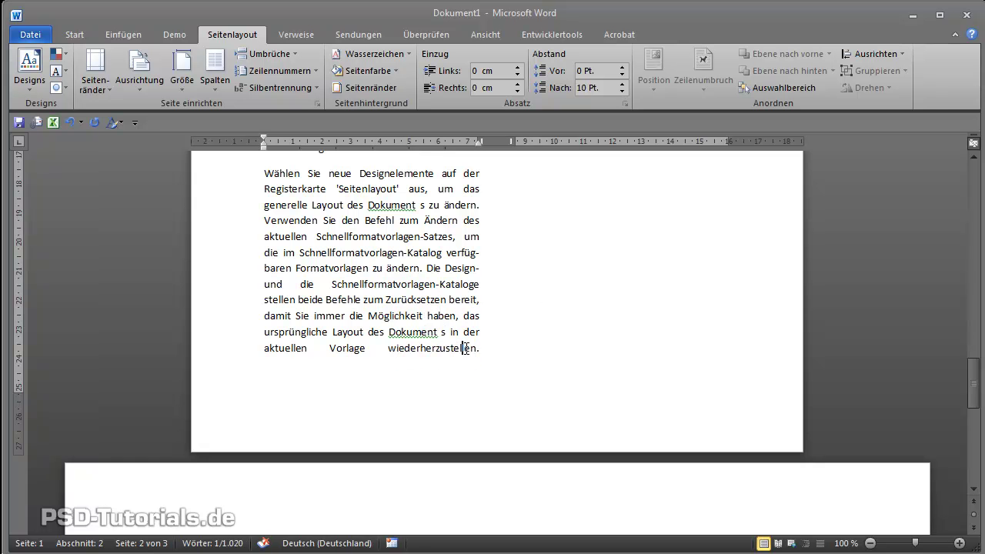
left_click_drag(479, 349, 277, 359)
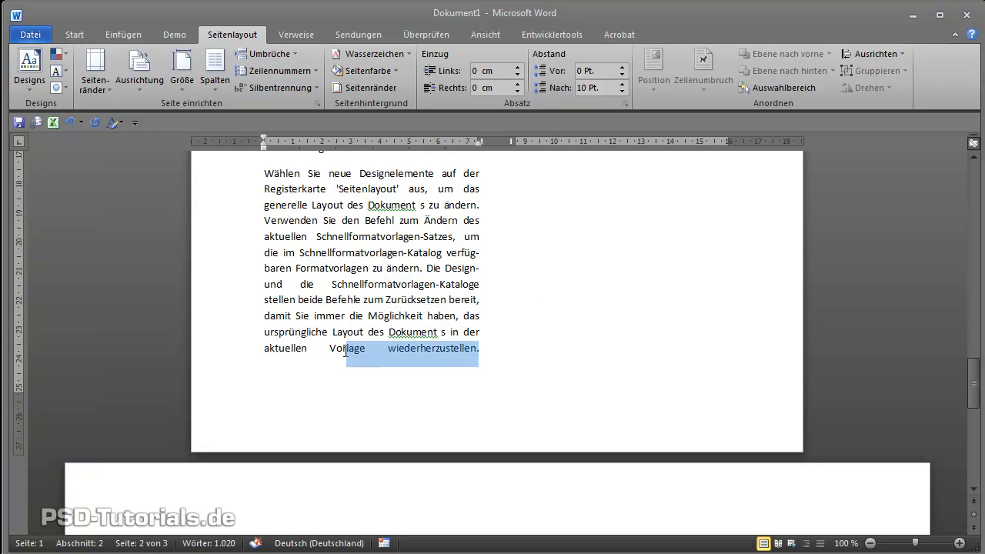
left_click(277, 360)
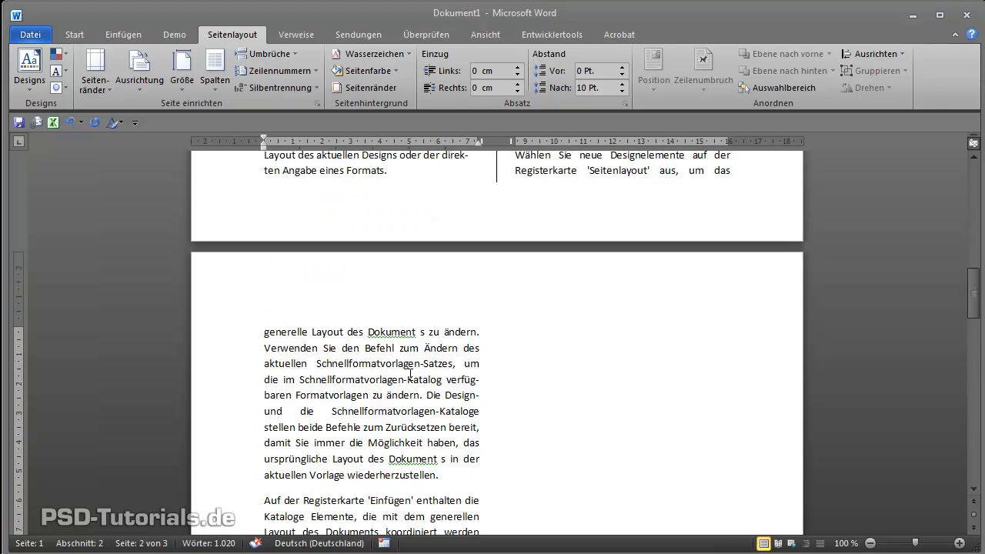
Step: Undo the last layout edit and reselect the paragraph's stretched last line
scroll(410, 375, "up", 4)
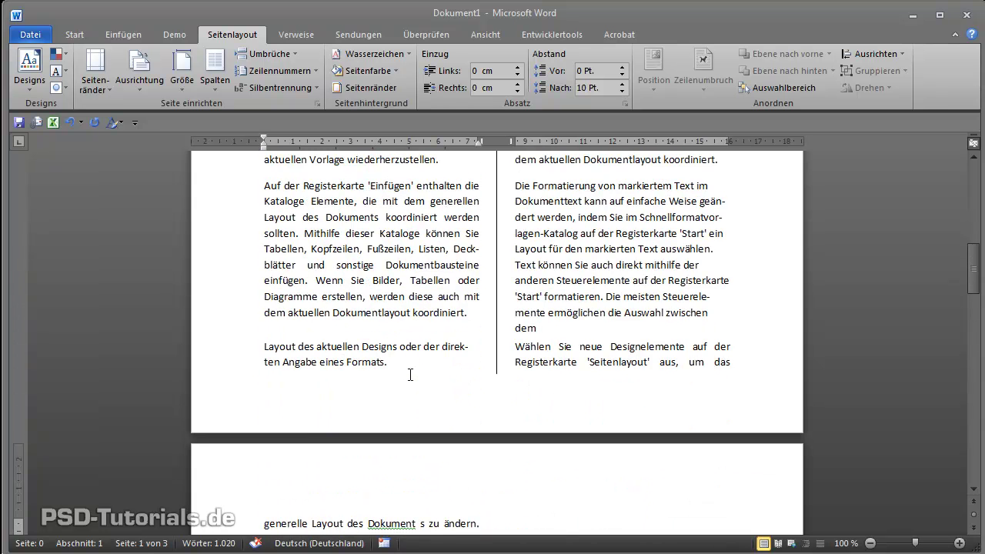
key("ctrl+z")
scroll(411, 375, "down", 4)
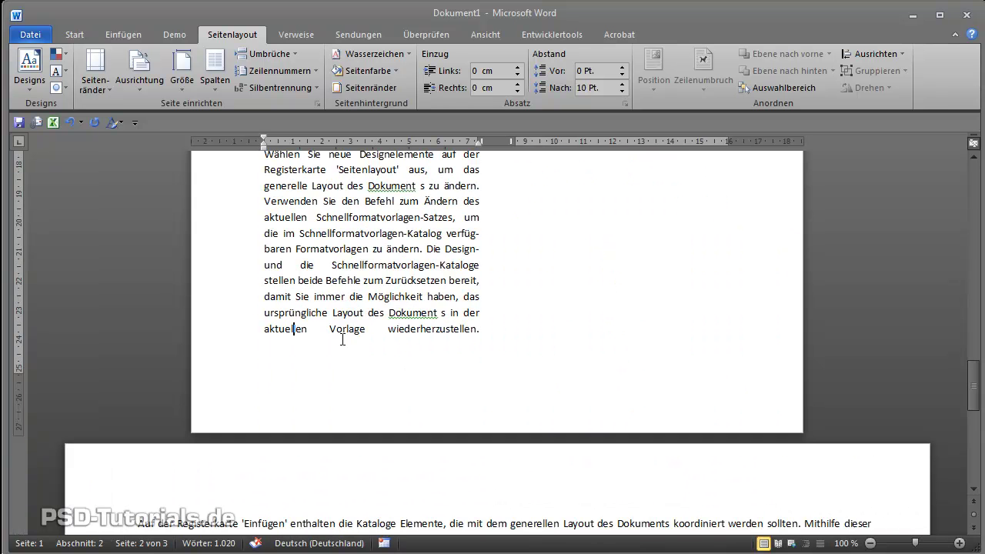
left_click_drag(266, 329, 481, 342)
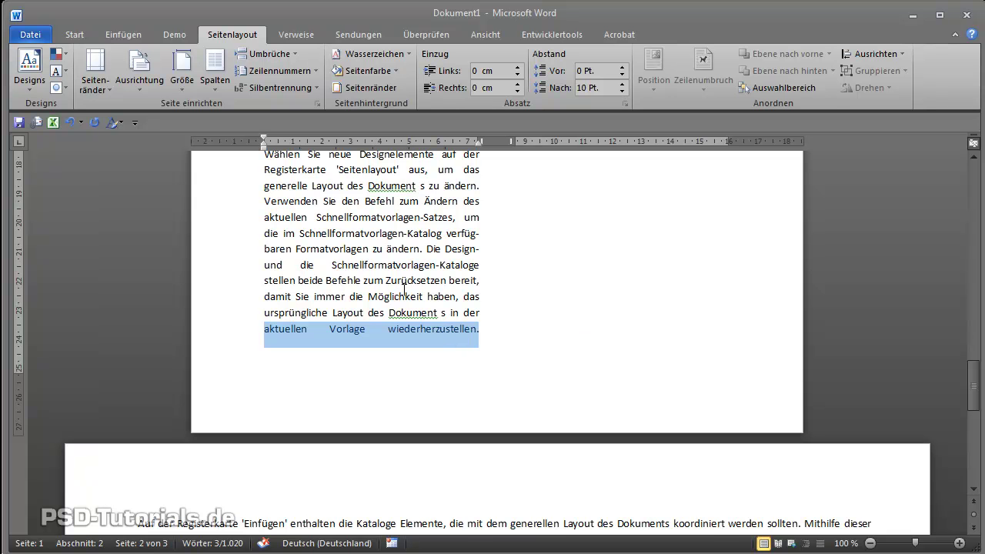
Step: Left-align the paragraph to close the wide gaps and check its last two lines
left_click(75, 35)
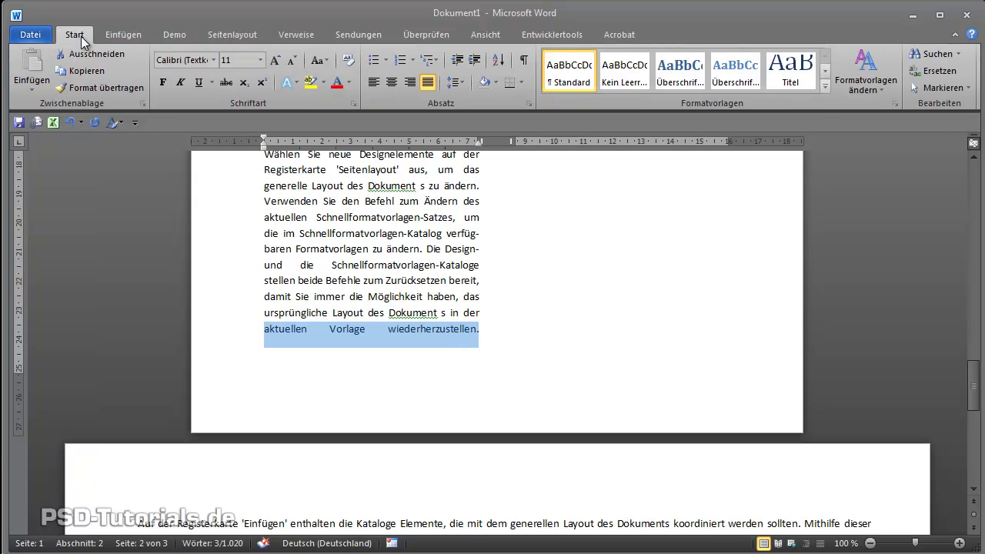
left_click(373, 82)
left_click(394, 315)
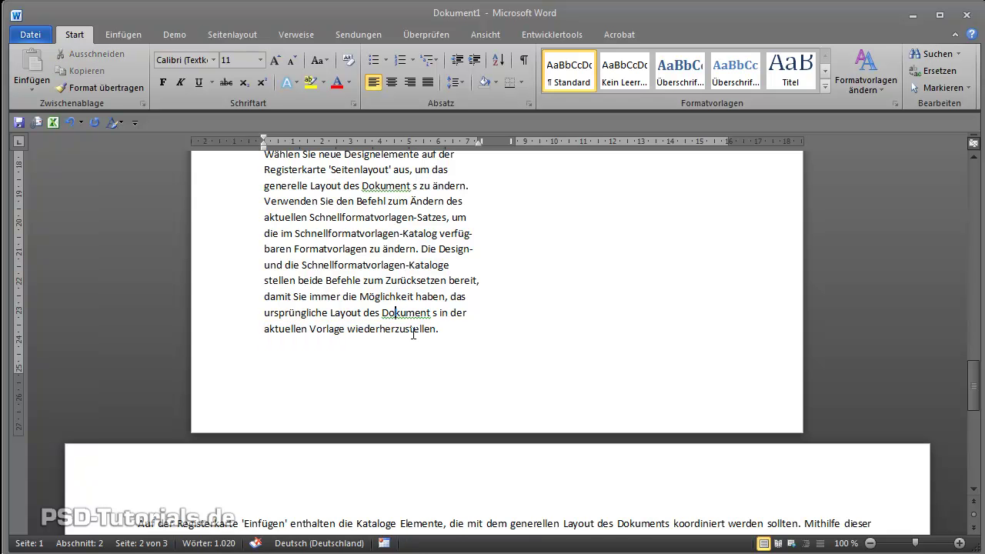
left_click_drag(441, 329, 254, 315)
scroll(277, 329, "up", 3)
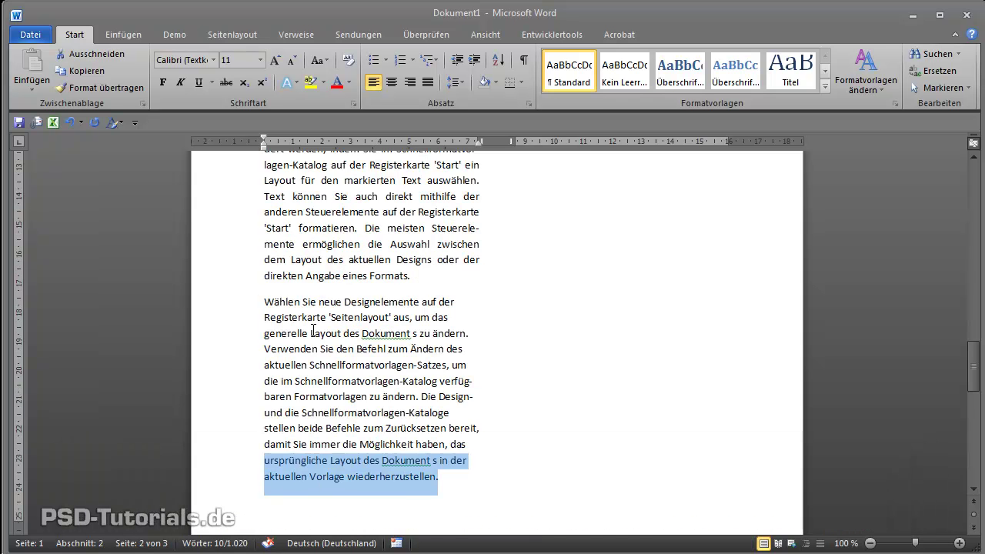
scroll(284, 331, "up", 4)
scroll(300, 333, "down", 3)
scroll(311, 336, "down", 4)
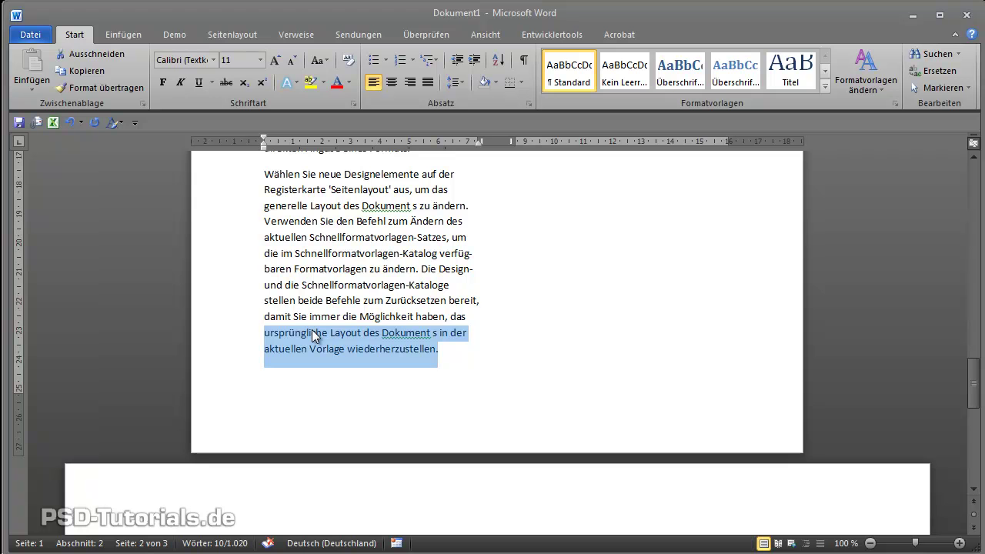
Step: Select the whole 'Wählen Sie' paragraph and set it back to Blocksatz (justified)
left_click_drag(264, 174, 468, 346)
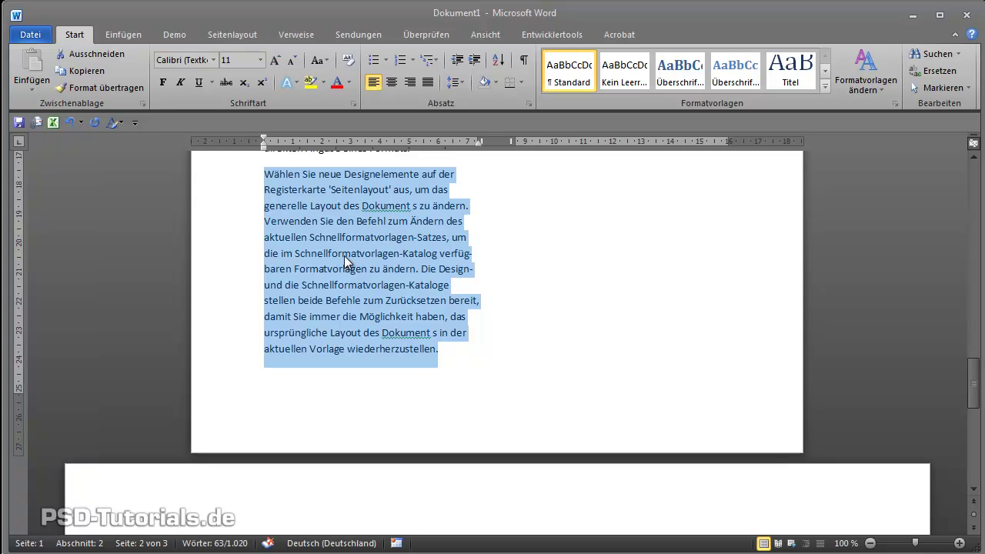
left_click(363, 317)
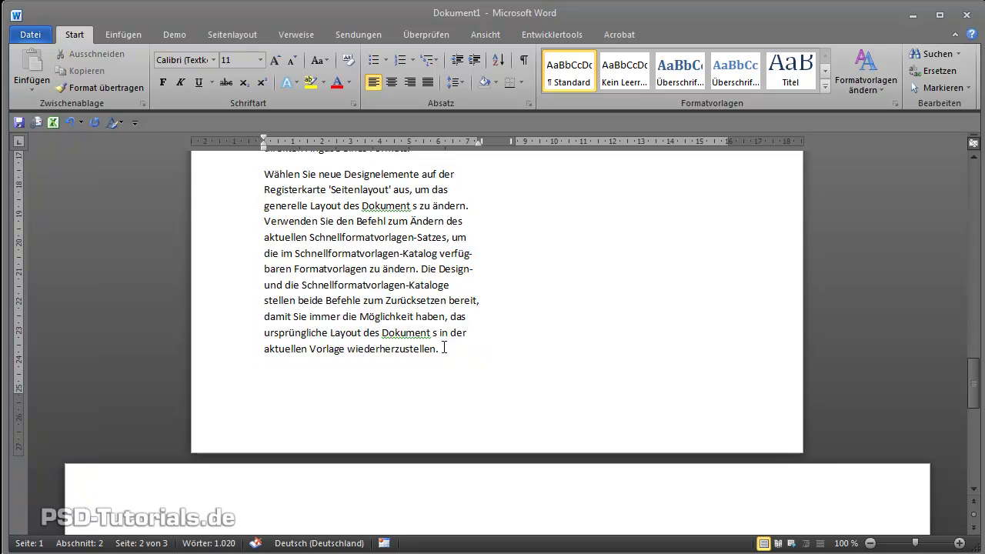
left_click_drag(444, 348, 263, 172)
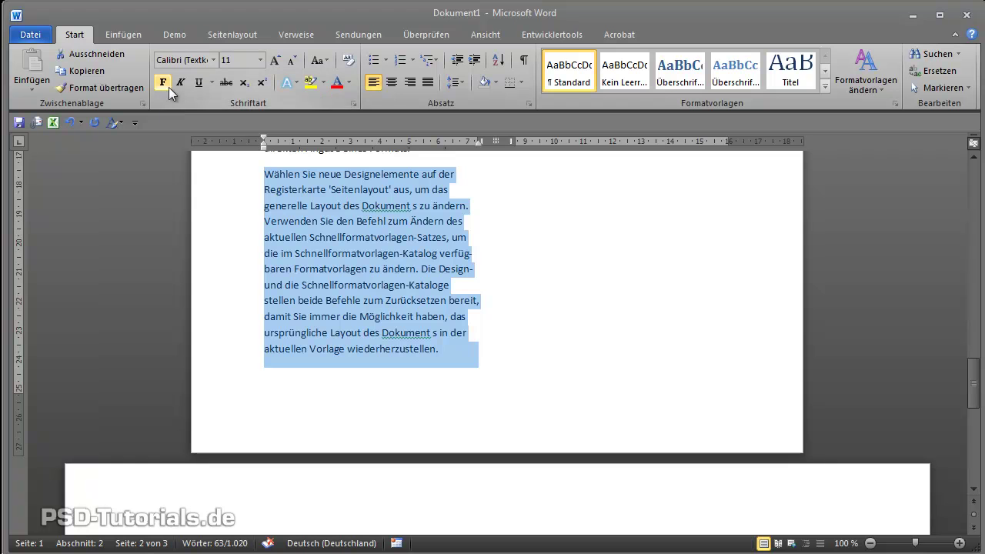
left_click(428, 82)
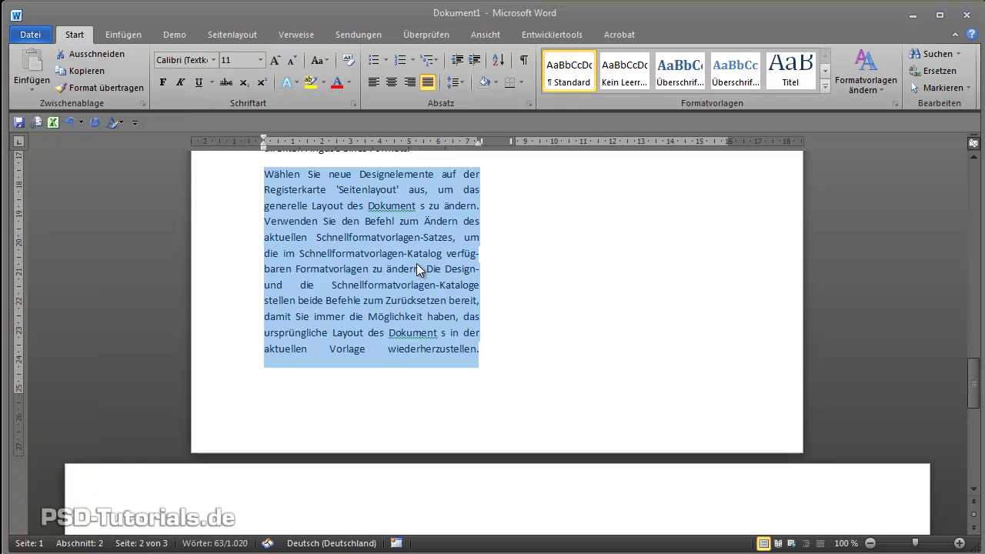
left_click(420, 268)
left_click(482, 332)
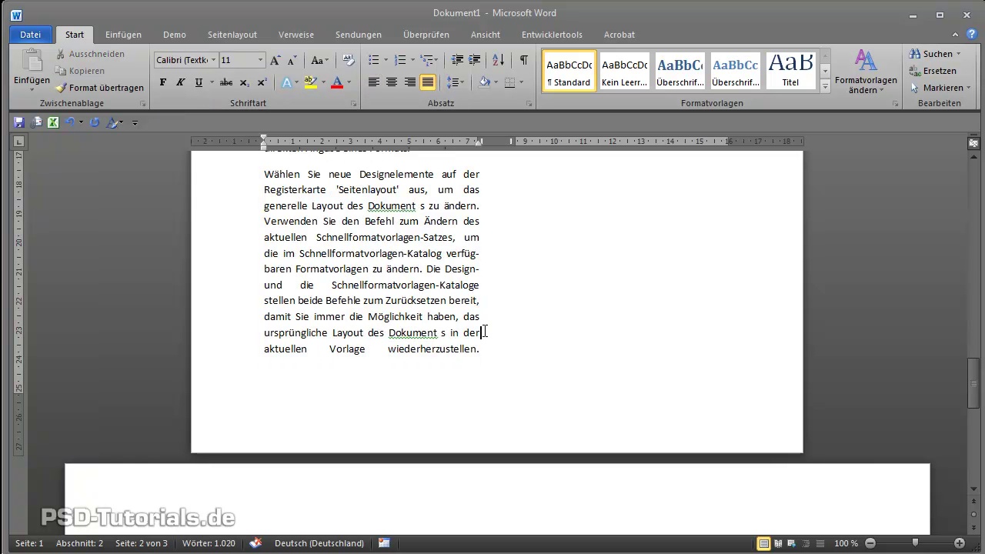
key("Return")
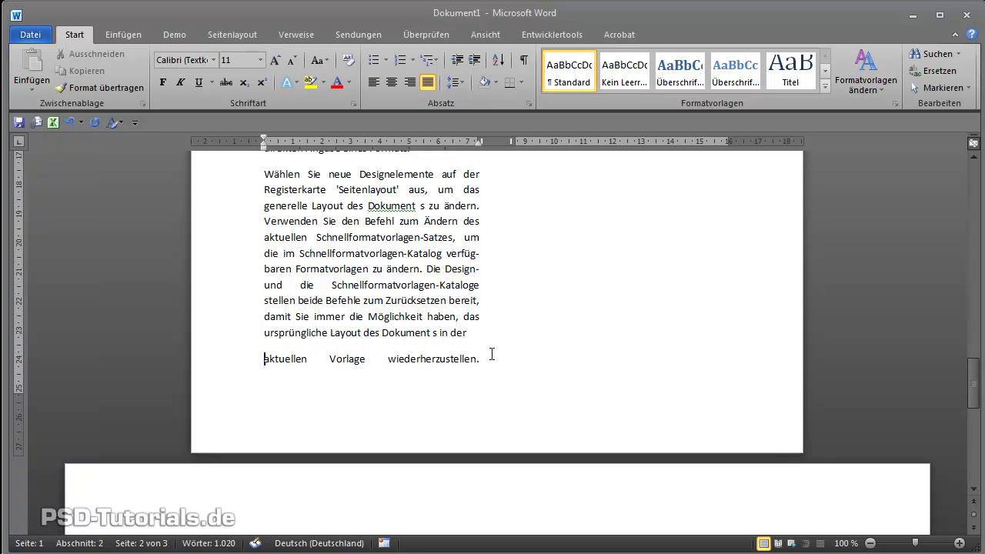
left_click_drag(478, 359, 263, 359)
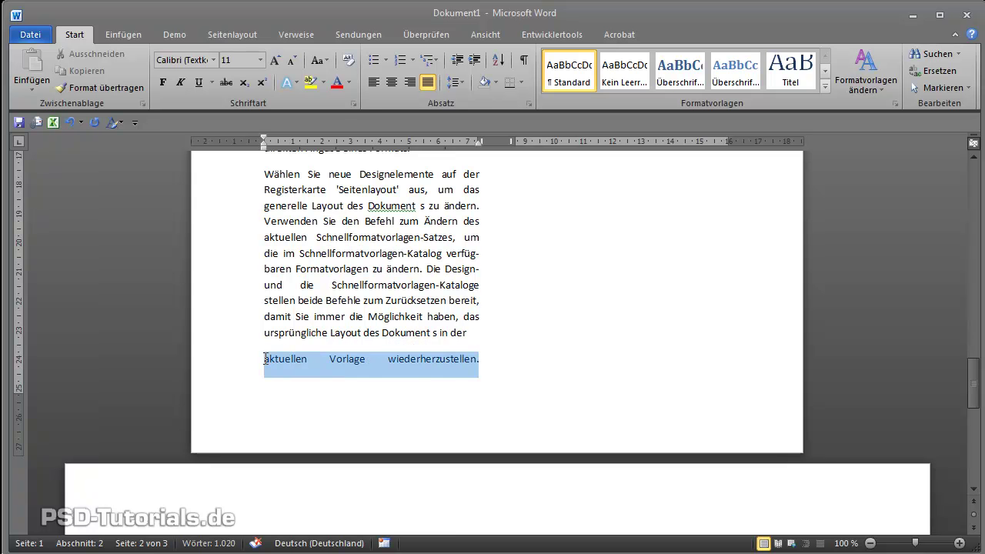
left_click(374, 81)
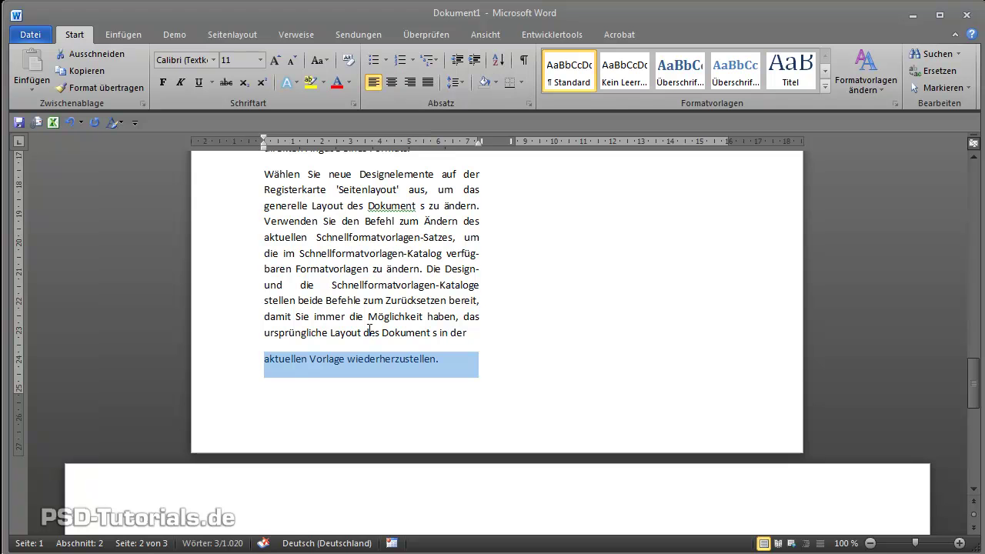
left_click(360, 343)
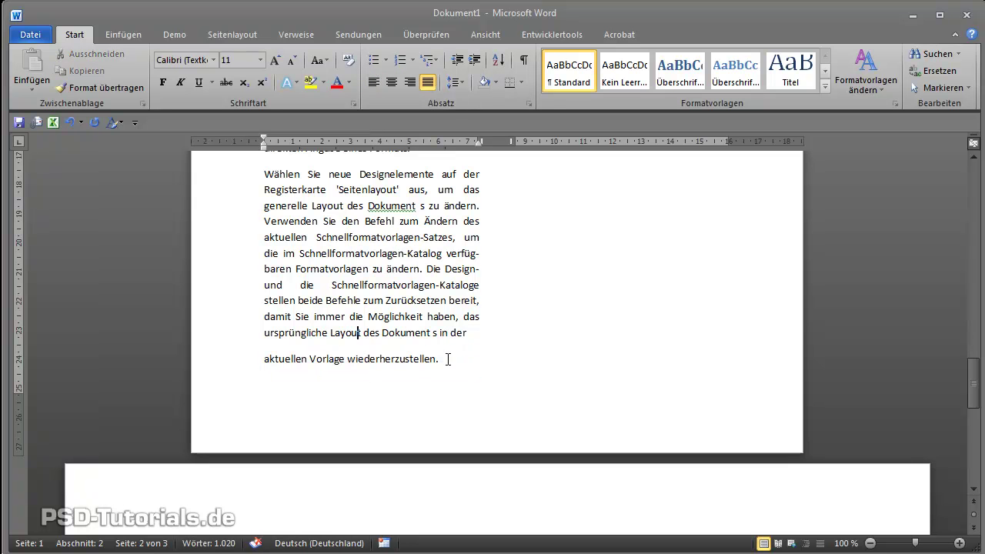
left_click_drag(237, 332, 237, 352)
left_click(348, 359)
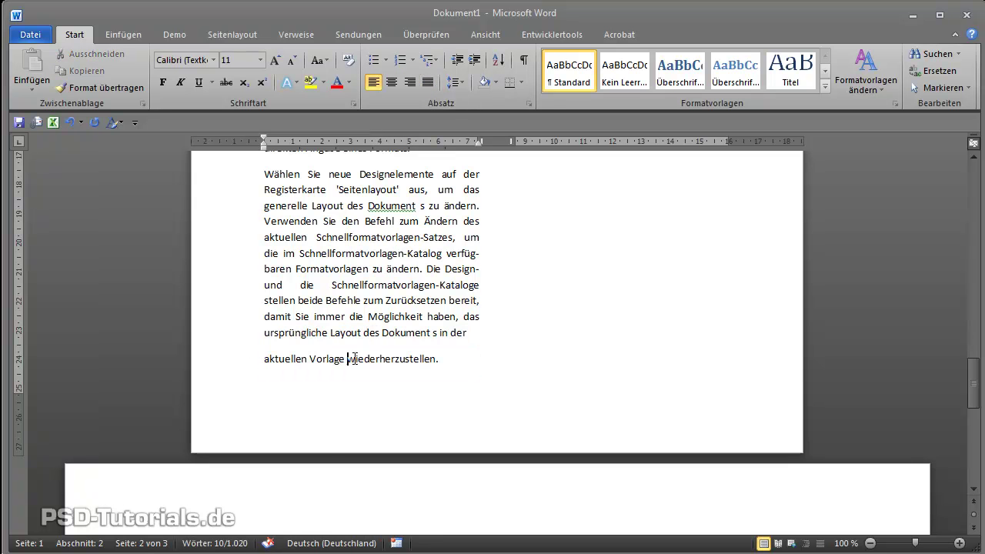
left_click(478, 333)
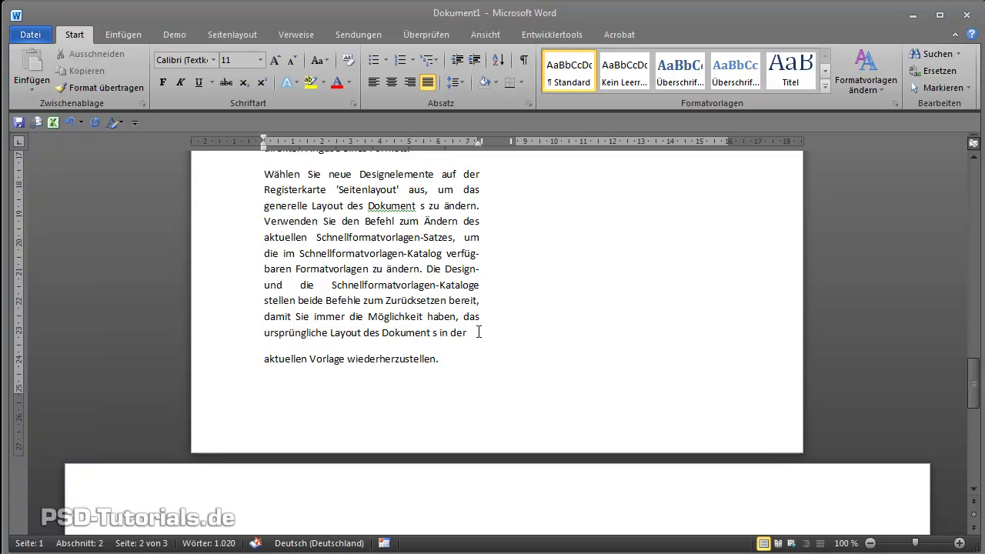
key("Delete")
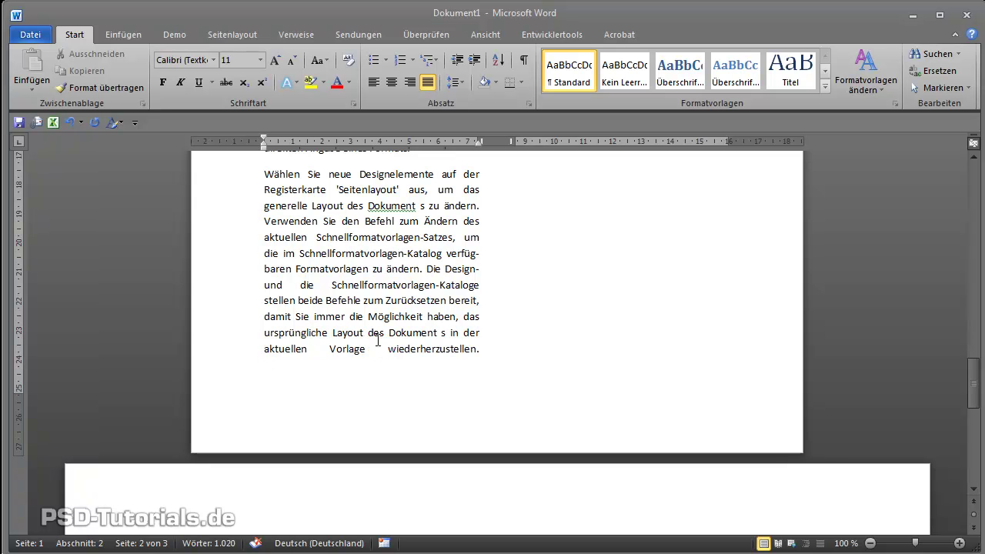
mouse_move(476, 348)
left_mouse_down()
mouse_move(279, 327)
mouse_move(249, 170)
left_mouse_up()
left_click(315, 237)
left_click_drag(264, 348, 480, 344)
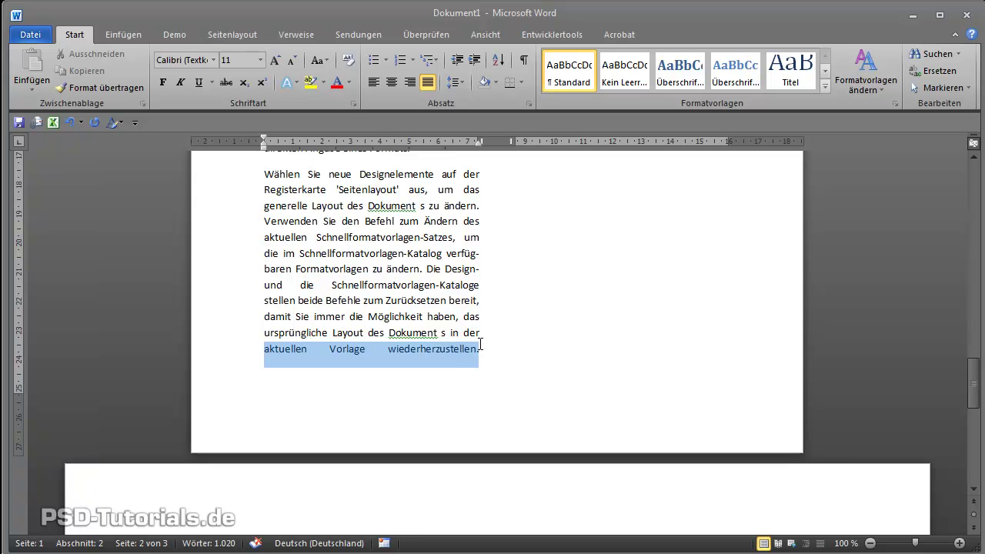
left_click_drag(480, 344, 480, 346)
key("ctrl+l")
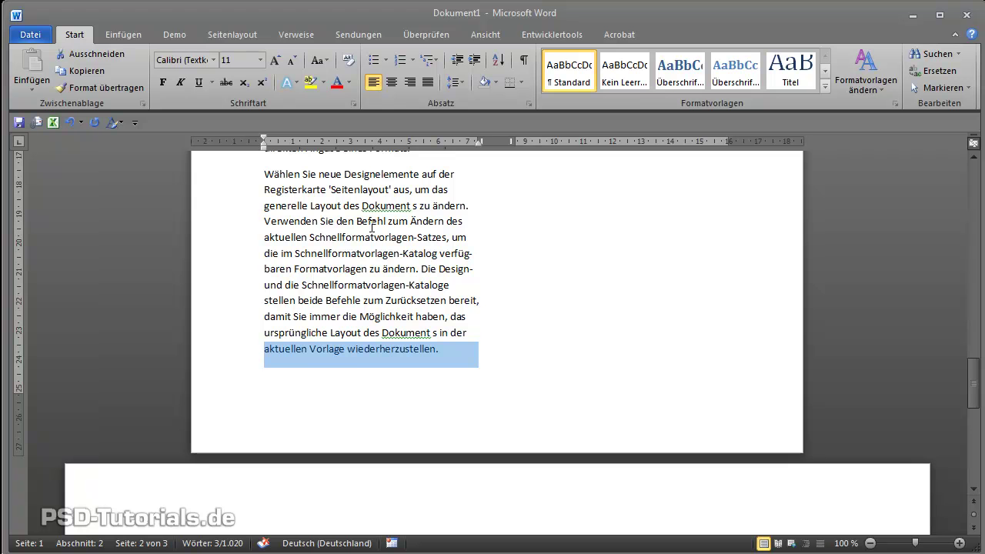
left_click(428, 82)
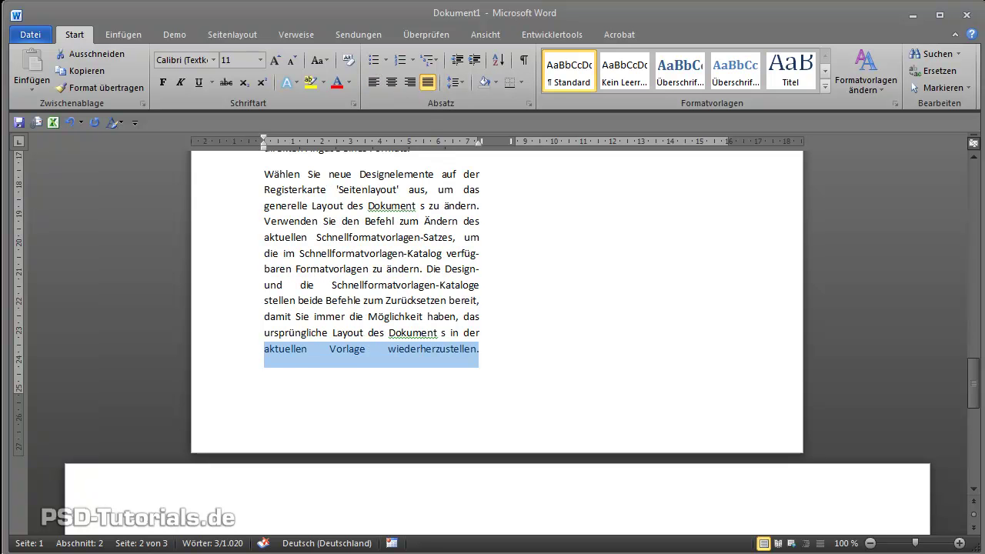
left_click(611, 329)
Step: Scroll up to page 1 to view the two-column 'Wählen Sie neue Designelemente' text
scroll(610, 328, "up", 10)
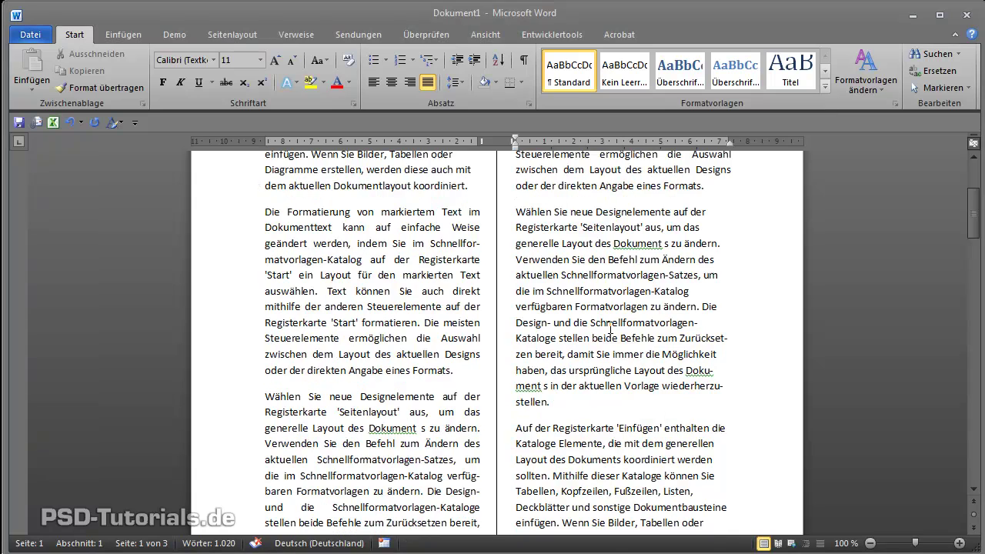
scroll(610, 329, "up", 2)
scroll(610, 329, "up", 2)
scroll(610, 329, "up", 5)
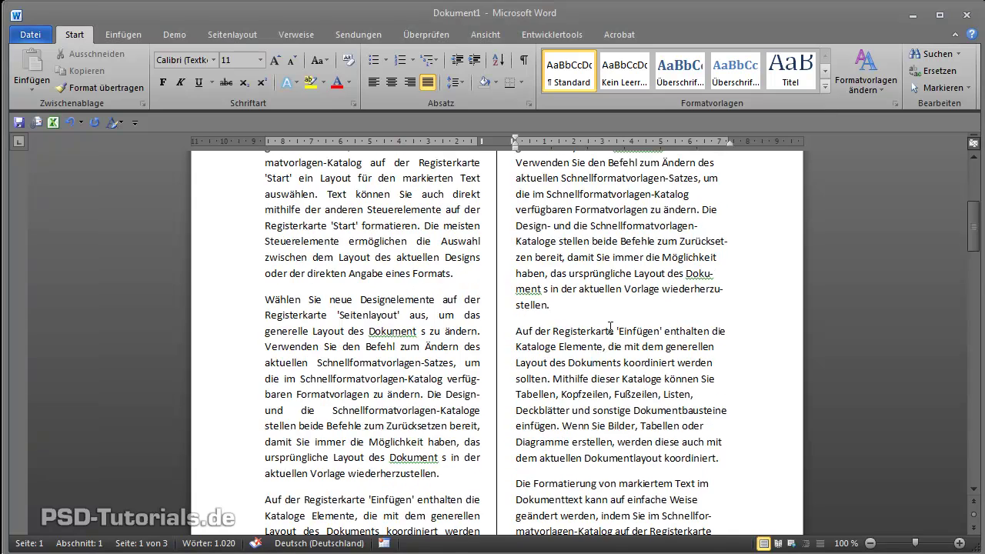
scroll(610, 328, "up", 5)
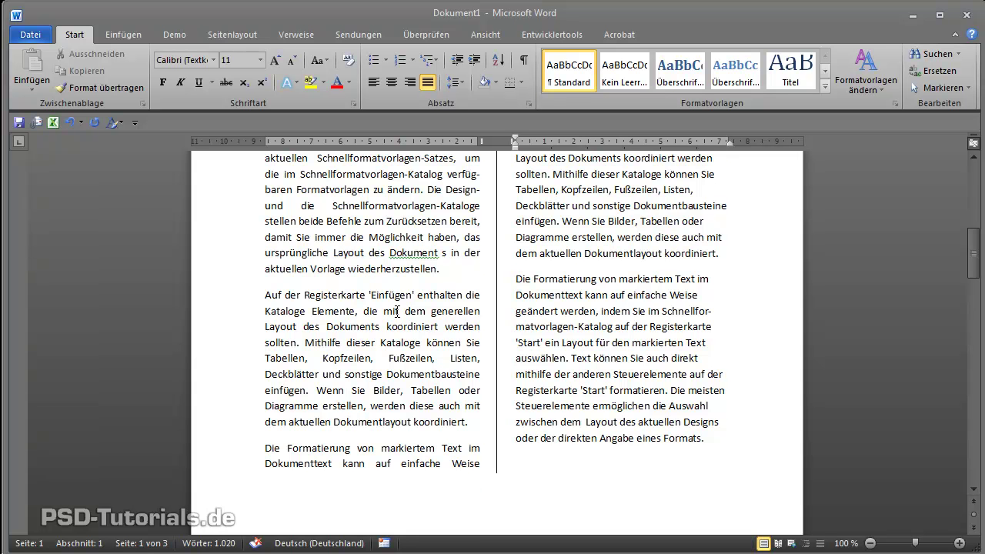
scroll(397, 311, "up", 2)
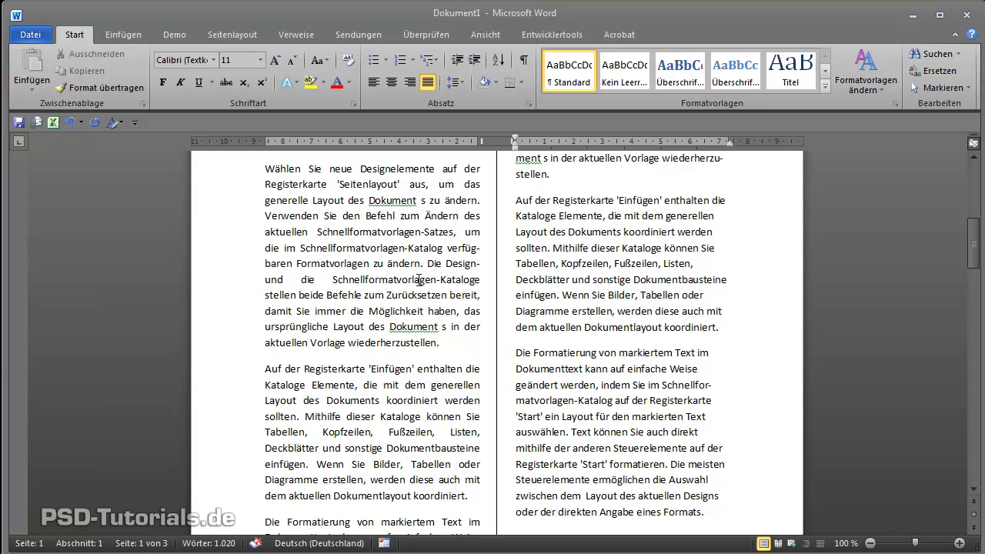
Step: Insert an optional hyphen into the word 'stellen' in the paragraph
left_click(441, 279)
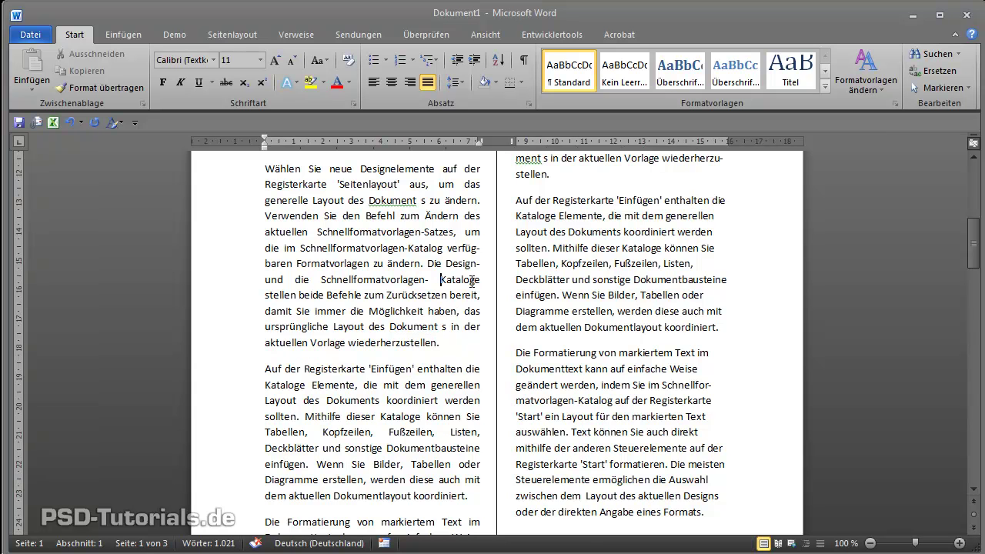
left_click(287, 295)
key("ctrl+minus")
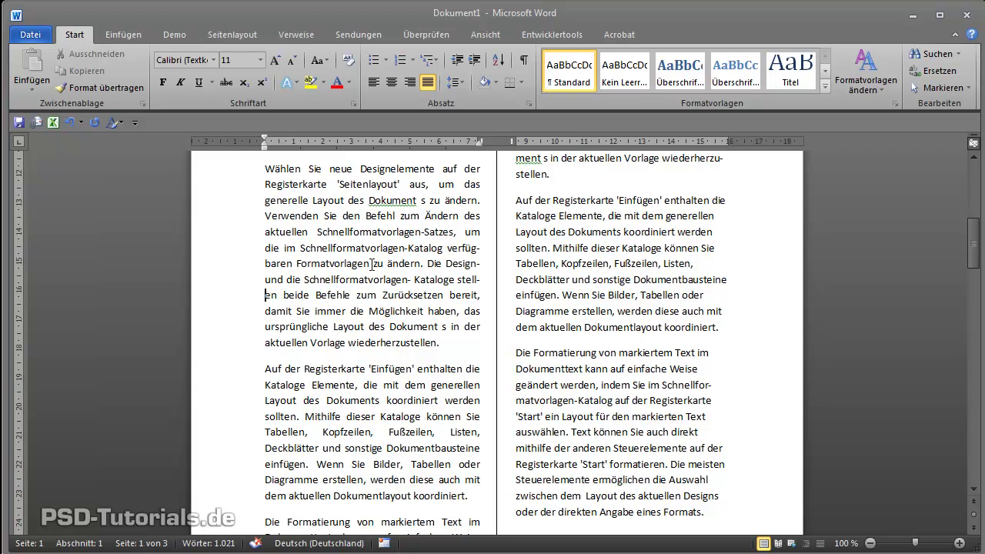
left_click(366, 342)
Step: Scroll down to the 'Wählen Sie neue Designelemente' paragraph in page 2's left column
scroll(620, 431, "down", 3)
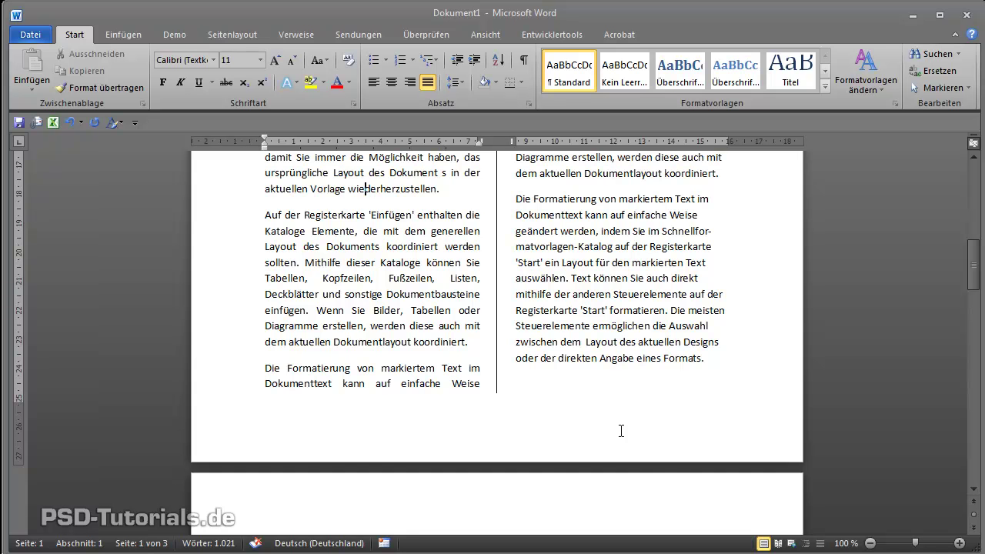
scroll(621, 431, "up", 2)
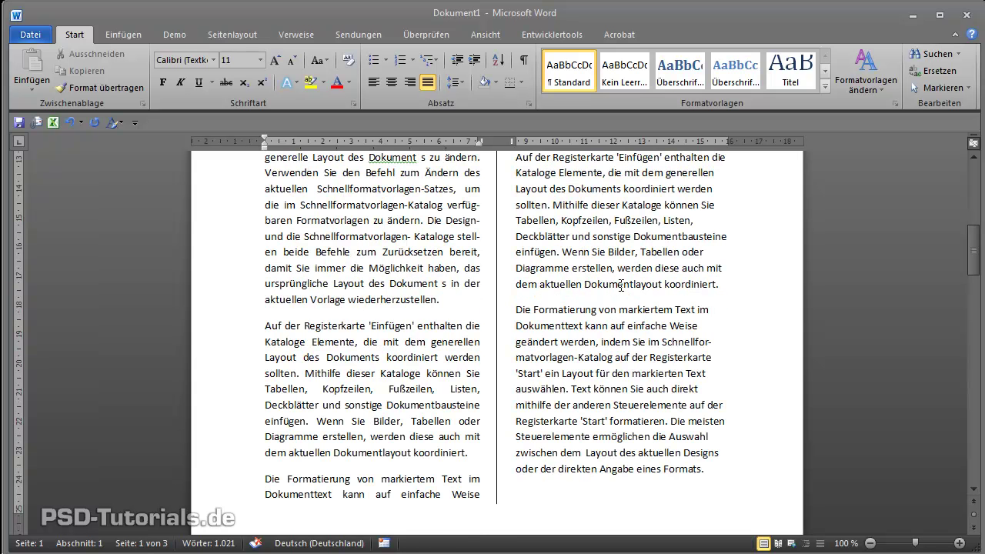
scroll(621, 287, "down", 1)
scroll(629, 366, "down", 2)
scroll(630, 366, "down", 2)
scroll(629, 366, "down", 1)
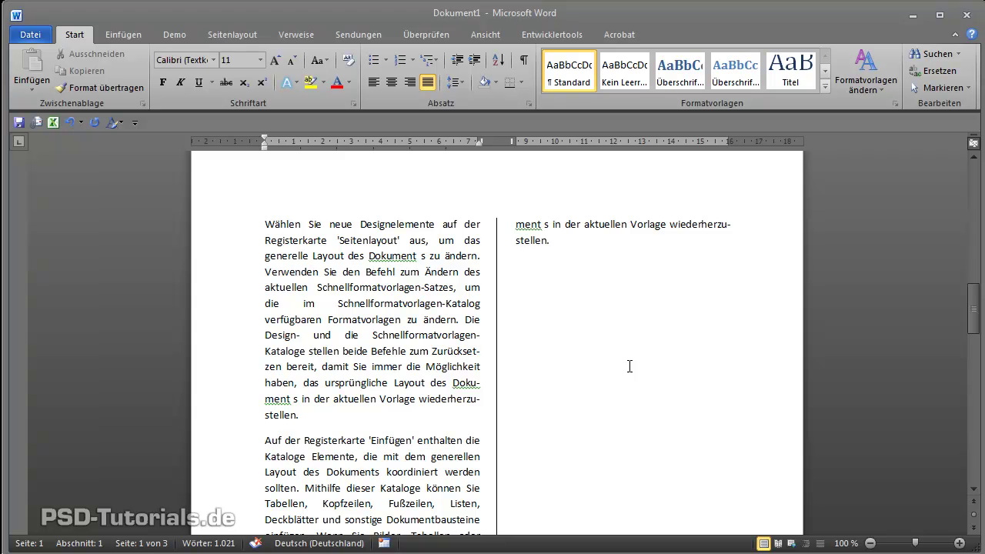
scroll(629, 366, "down", 3)
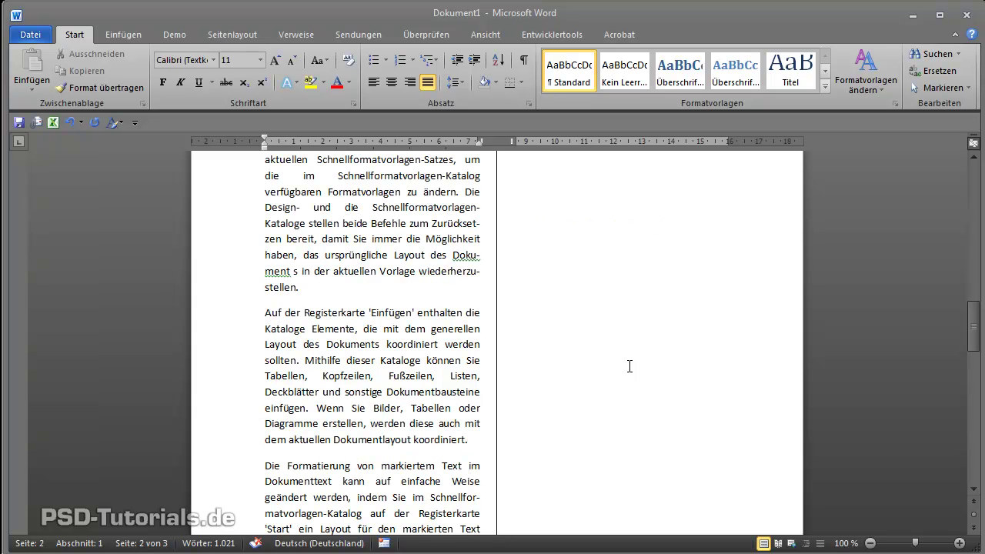
scroll(629, 367, "down", 4)
scroll(630, 367, "down", 1)
scroll(629, 367, "down", 3)
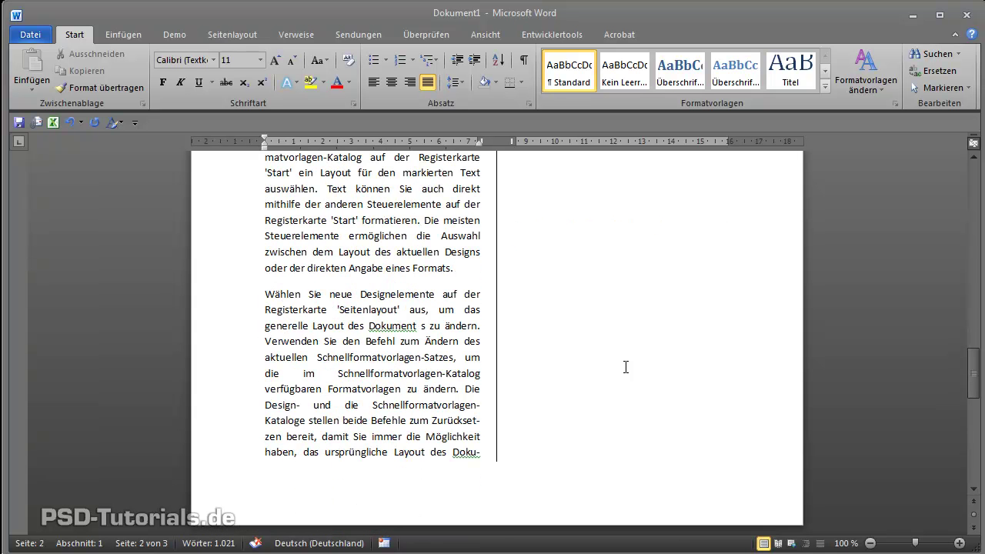
Step: Add break points after the hyphen in 'Schnellformatvorlagen-Katalog' and in 'stellen', undoing the last one
left_click(447, 373)
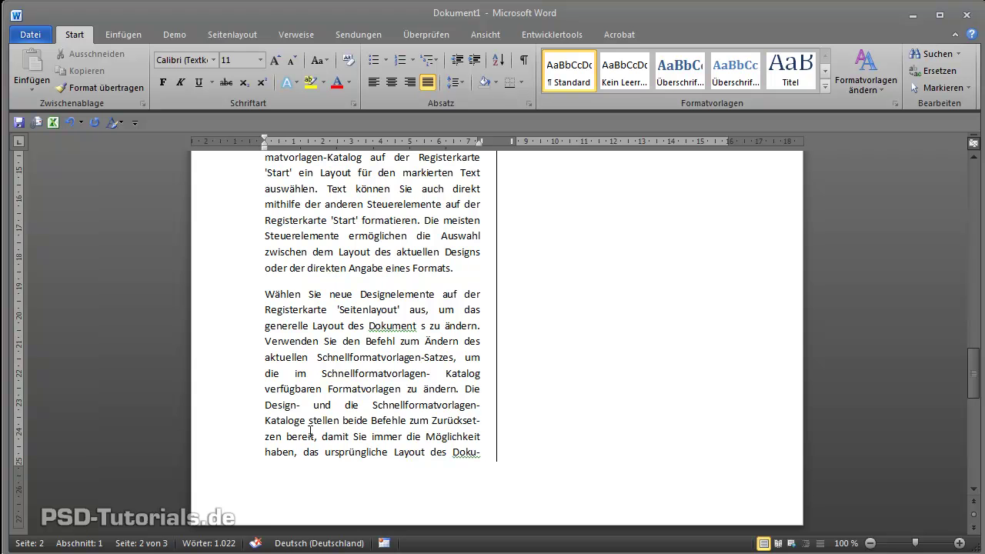
key("ctrl+minus")
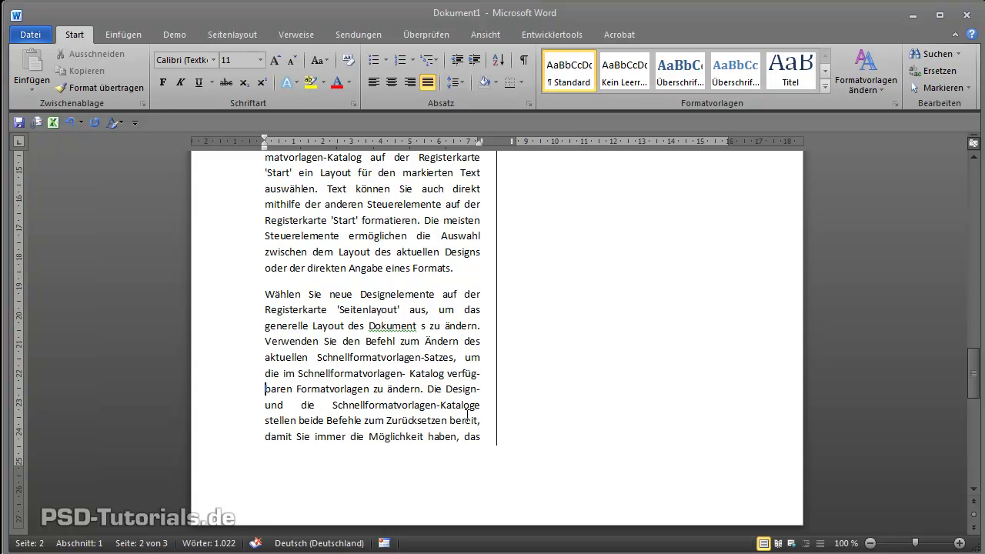
left_click(441, 405)
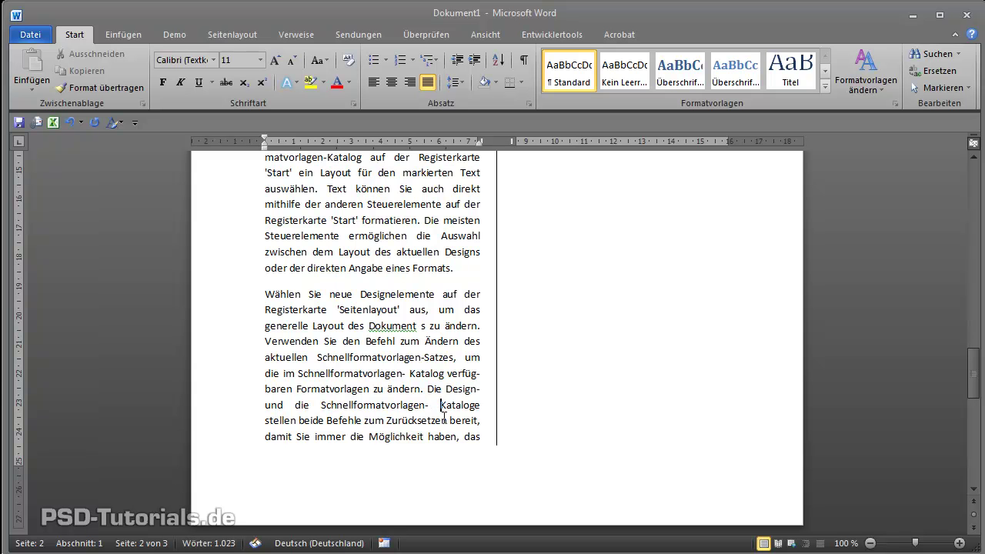
left_click(286, 420)
key("ctrl+minus")
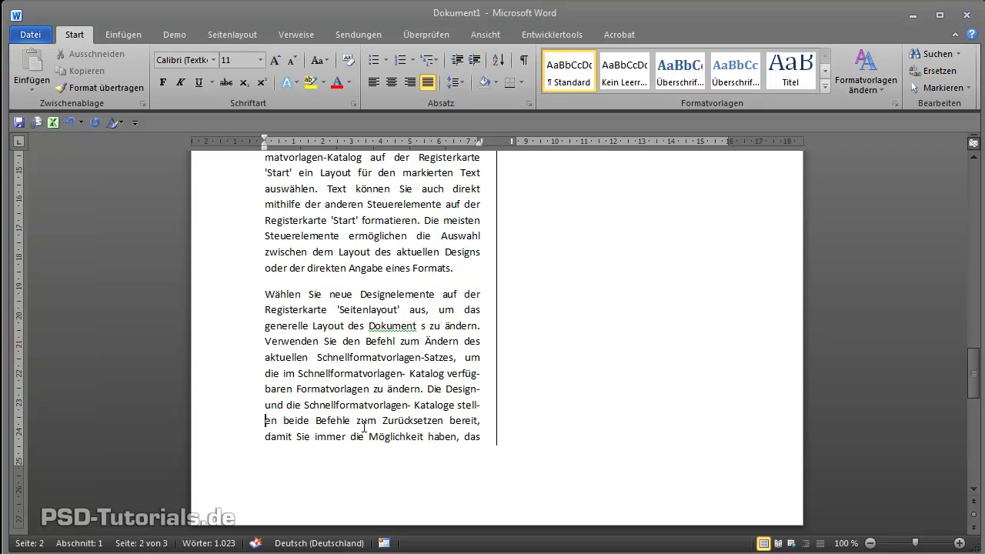
key("ctrl+z")
key("ctrl+z")
key("ctrl+z")
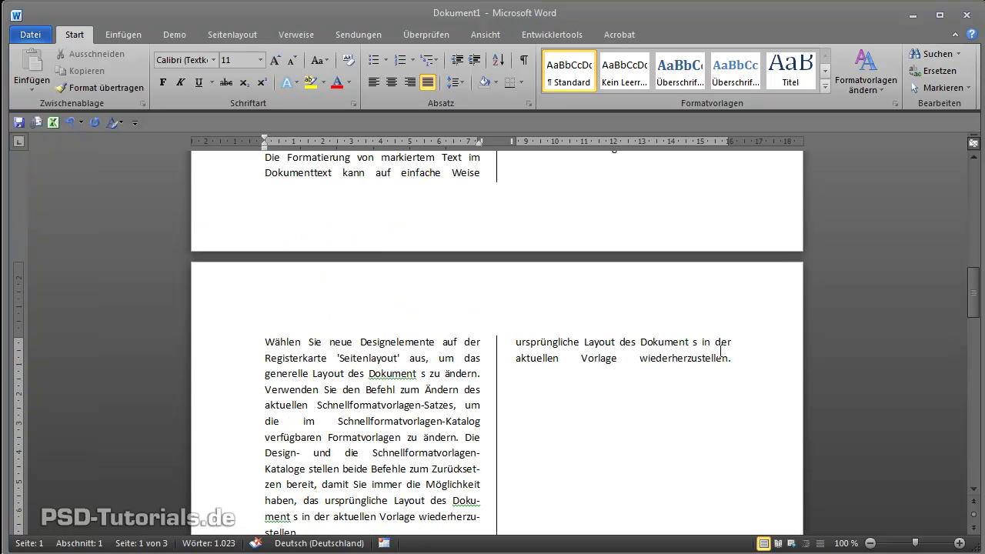
Step: Select the line 'aktuellen Vorlage wiederherzustellen.' and make the paragraph Linksbündig (left-aligned)
left_click(622, 361)
left_click_drag(683, 359, 540, 363)
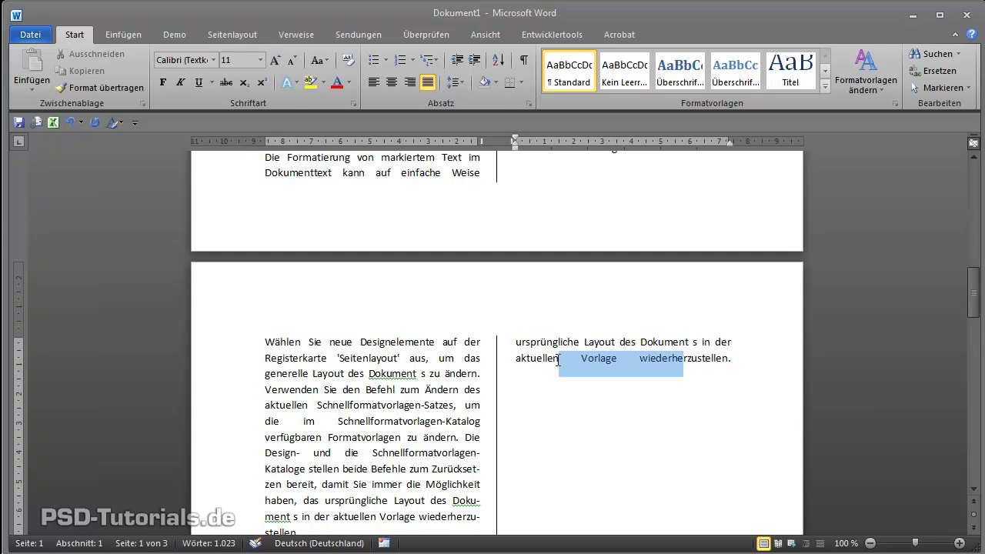
left_click(582, 359)
left_click_drag(737, 358, 518, 367)
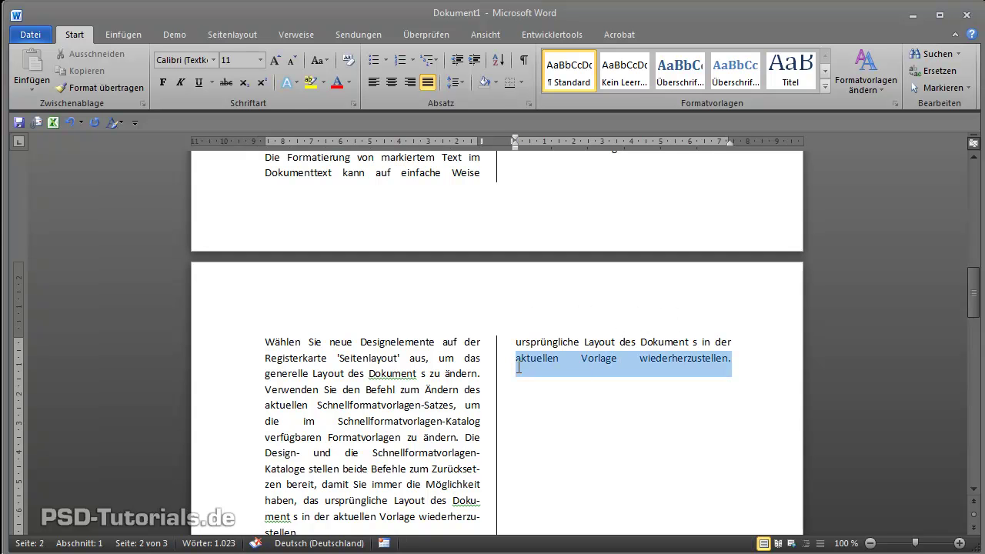
left_click(374, 82)
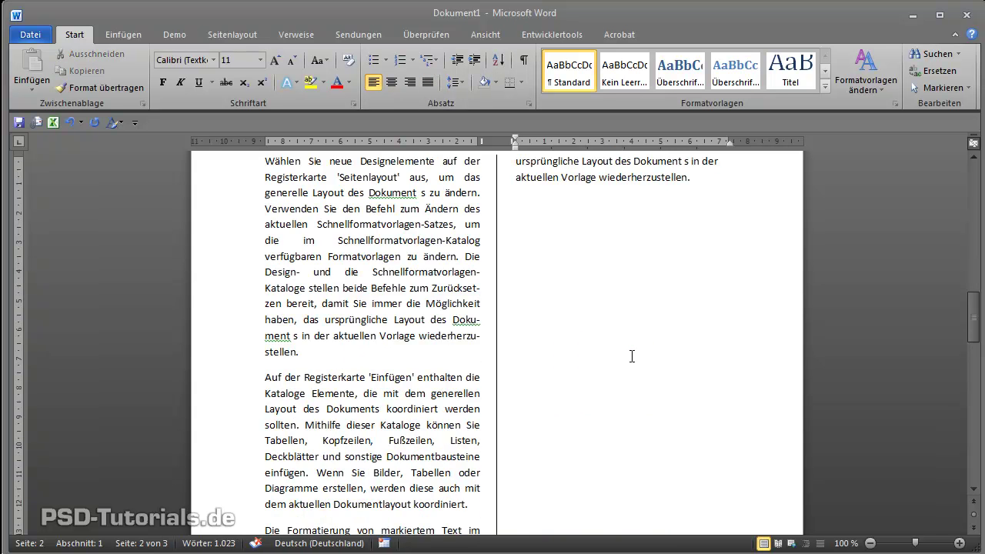
Step: Add and remove an empty paragraph after 'Formats.', then select the 'Wählen Sie' paragraph
scroll(630, 356, "down", 2)
scroll(631, 354, "up", 3)
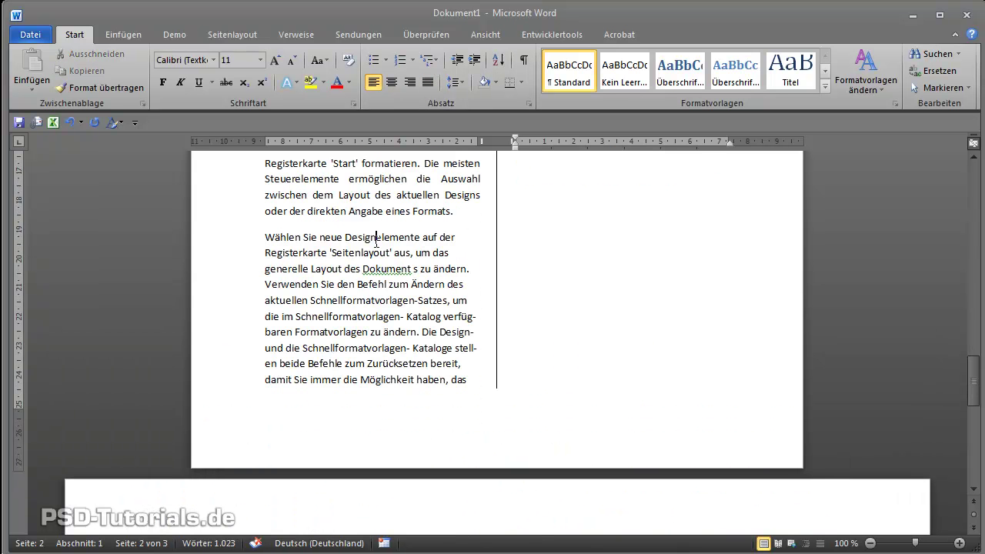
left_click(376, 238)
left_click(267, 227)
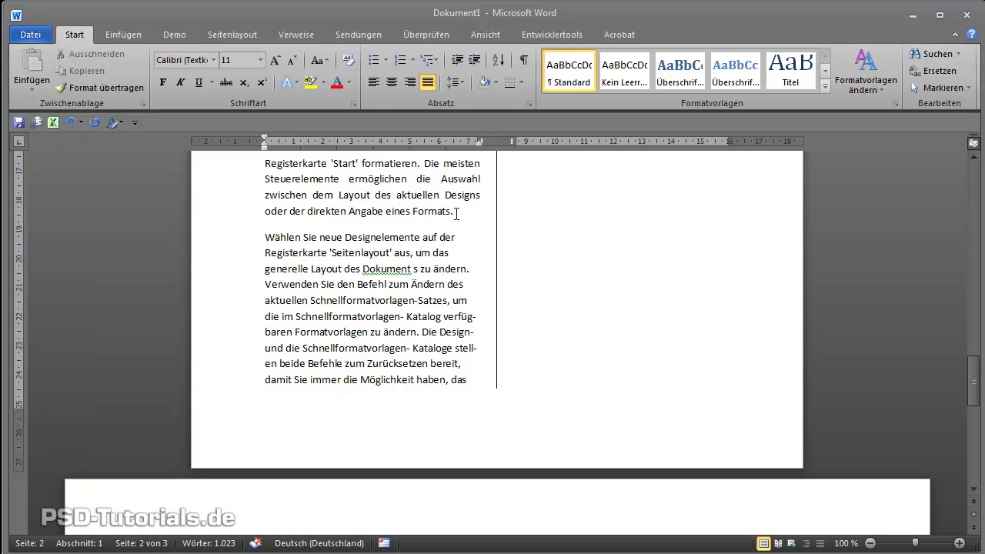
left_click(457, 212)
key("Return")
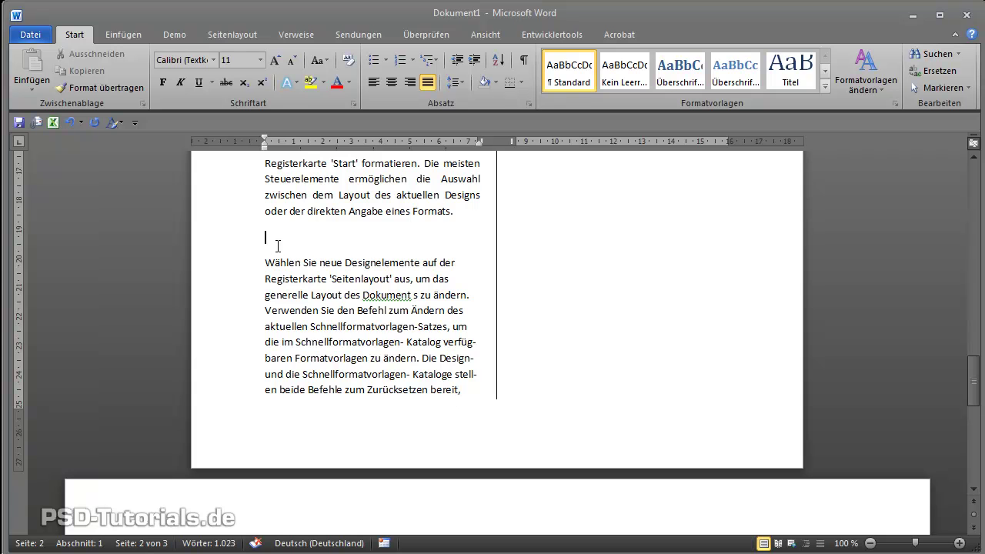
key("Delete")
mouse_move(265, 237)
left_mouse_down()
mouse_move(359, 263)
mouse_move(508, 374)
left_mouse_up()
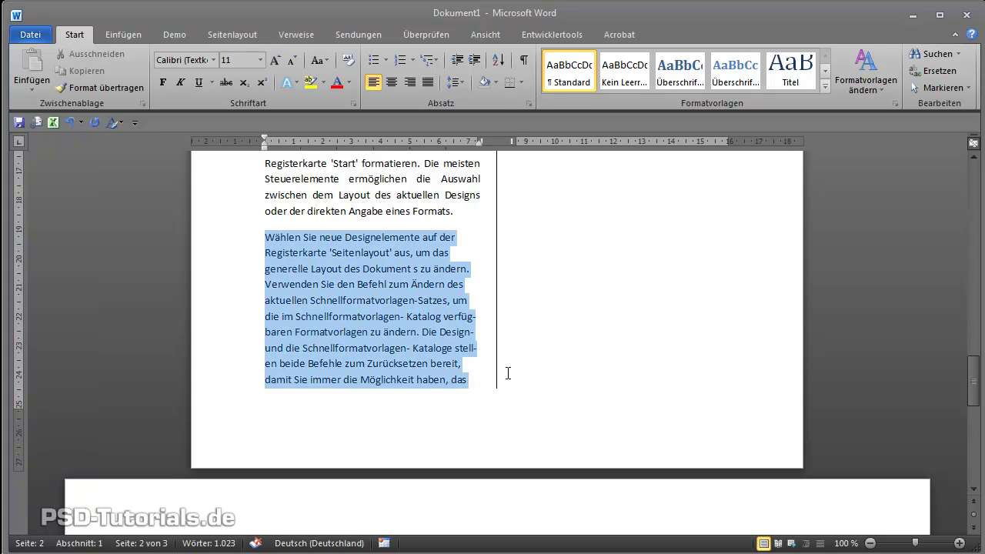
Step: Justify the selected 'Wählen Sie' paragraph again with Blocksatz
left_click(428, 82)
scroll(514, 219, "up", 3)
scroll(514, 218, "down", 5)
scroll(514, 218, "up", 2)
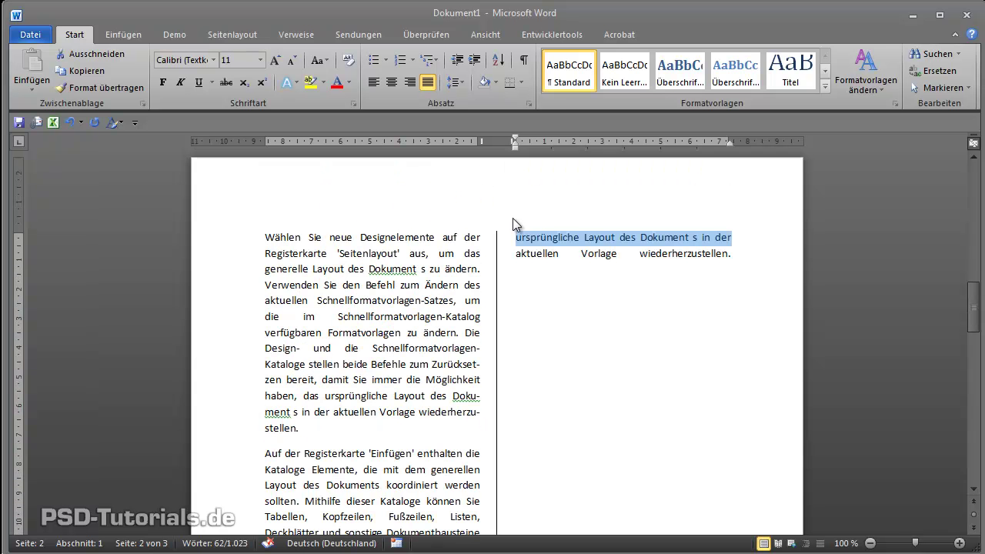
Step: Inspect the wide gaps in 'aktuellen Vorlage wiederherzustellen.' and add a new line after it
left_click_drag(734, 253, 519, 253)
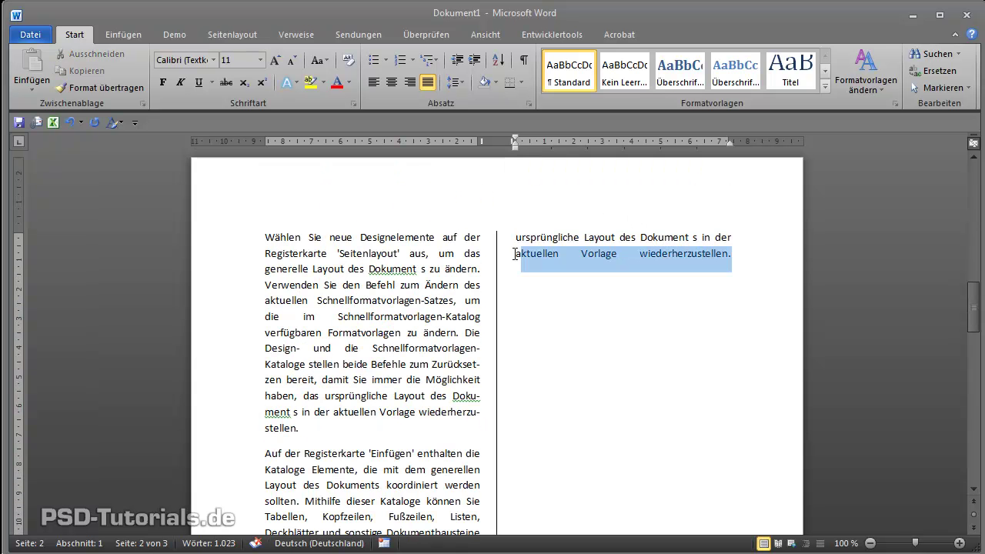
left_click(639, 253)
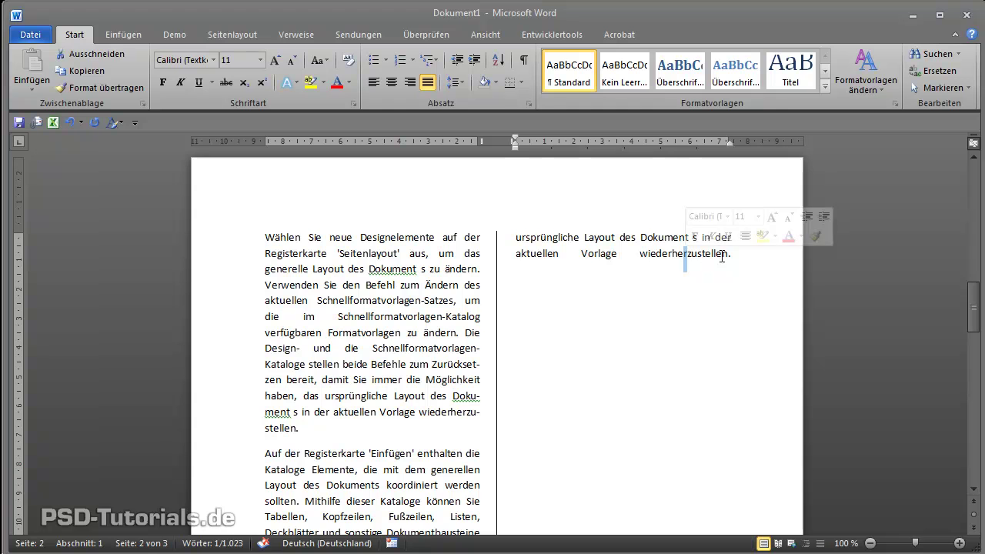
left_click(733, 254)
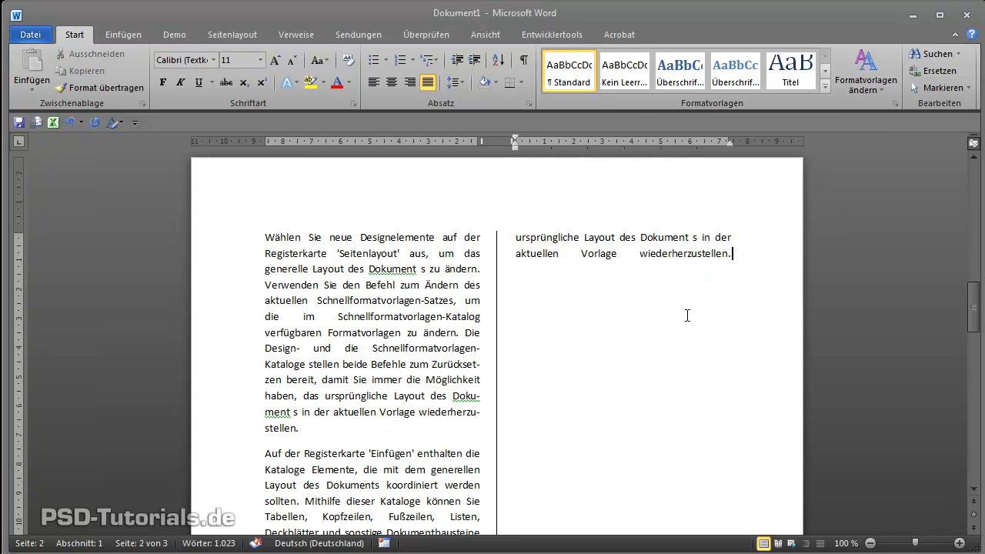
double_click(627, 258)
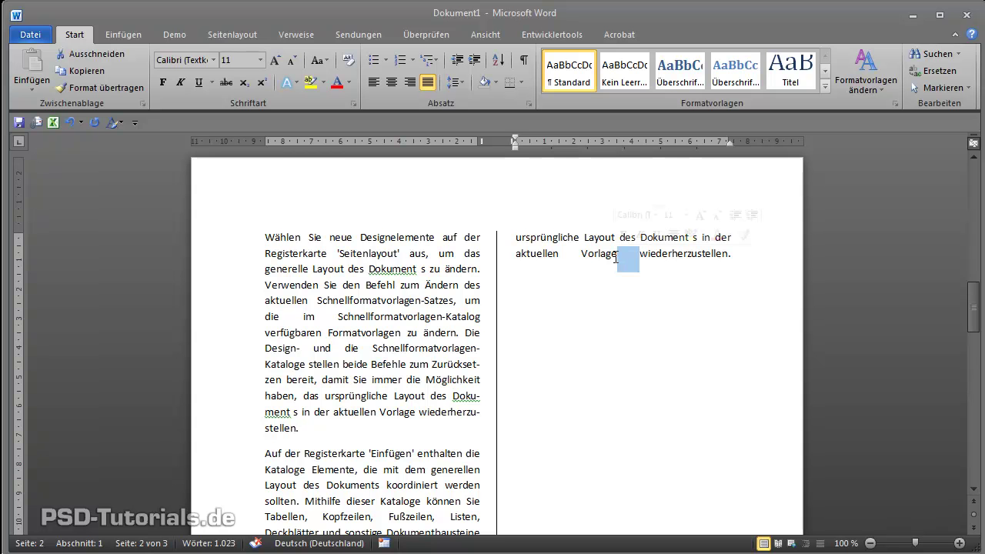
double_click(569, 257)
left_click(737, 260)
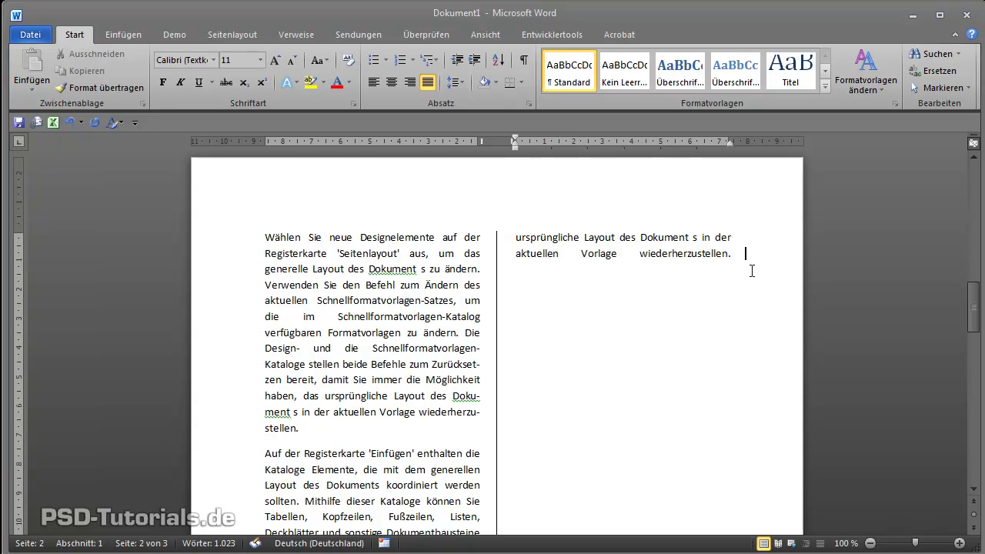
key("Return")
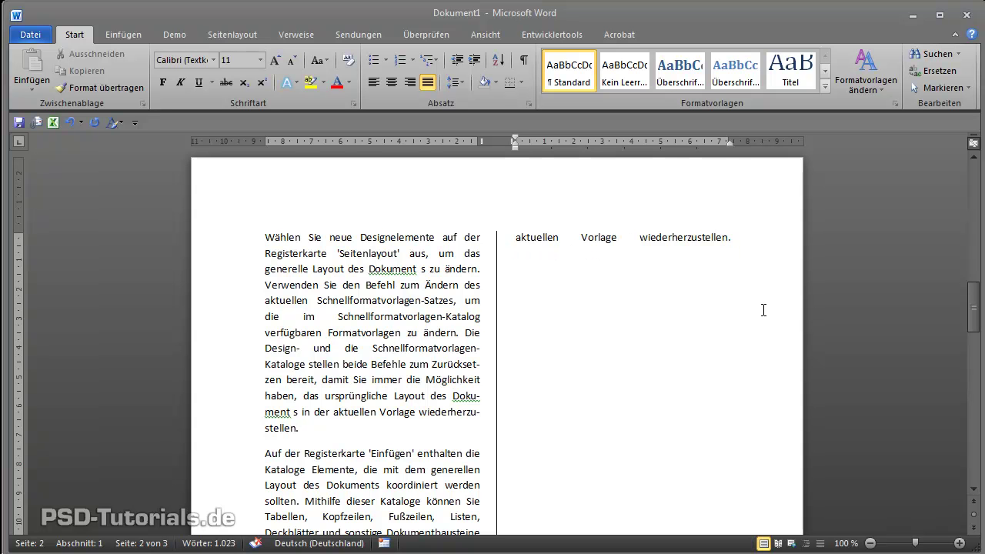
Step: Delete the empty paragraph after 'wiederherzustellen.', then return to the left column text
scroll(725, 430, "down", 3)
scroll(726, 433, "down", 4)
scroll(726, 433, "down", 5)
scroll(726, 434, "up", 5)
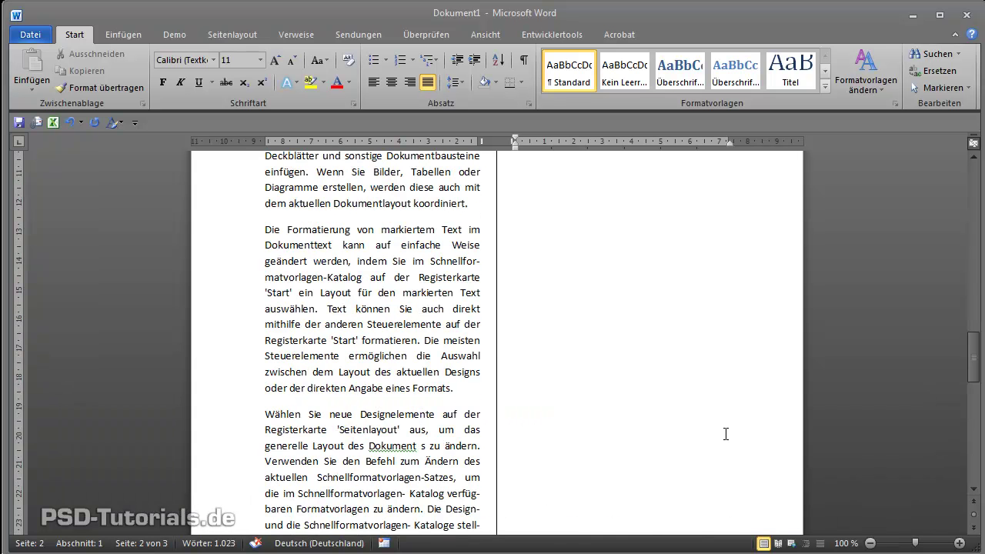
scroll(726, 434, "down", 5)
scroll(726, 433, "up", 4)
key("BackSpace")
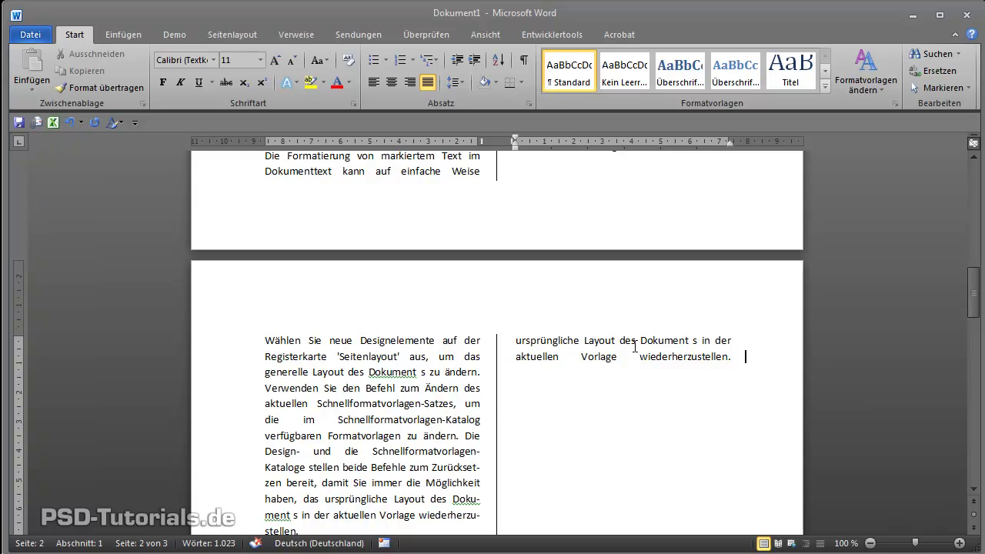
left_click(375, 392)
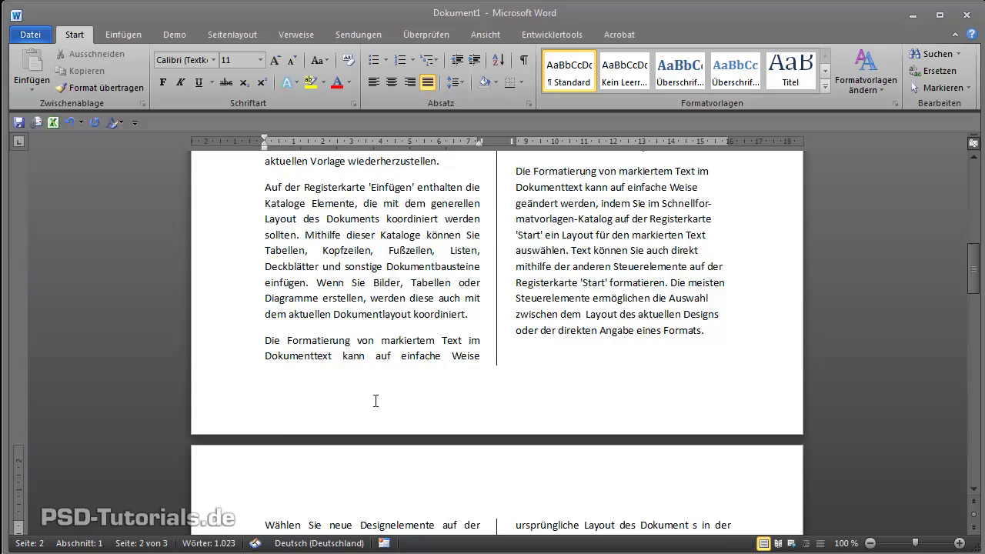
scroll(375, 398, "up", 5)
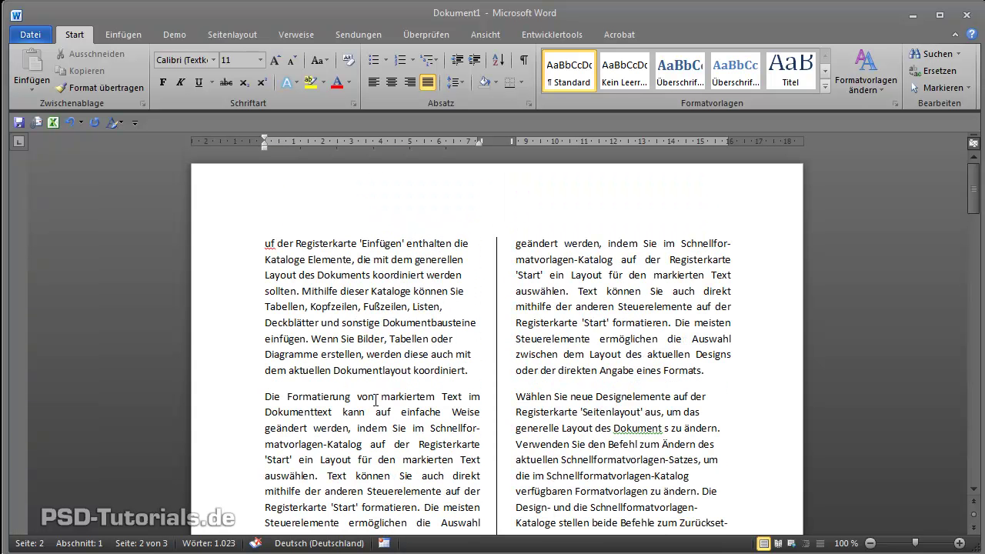